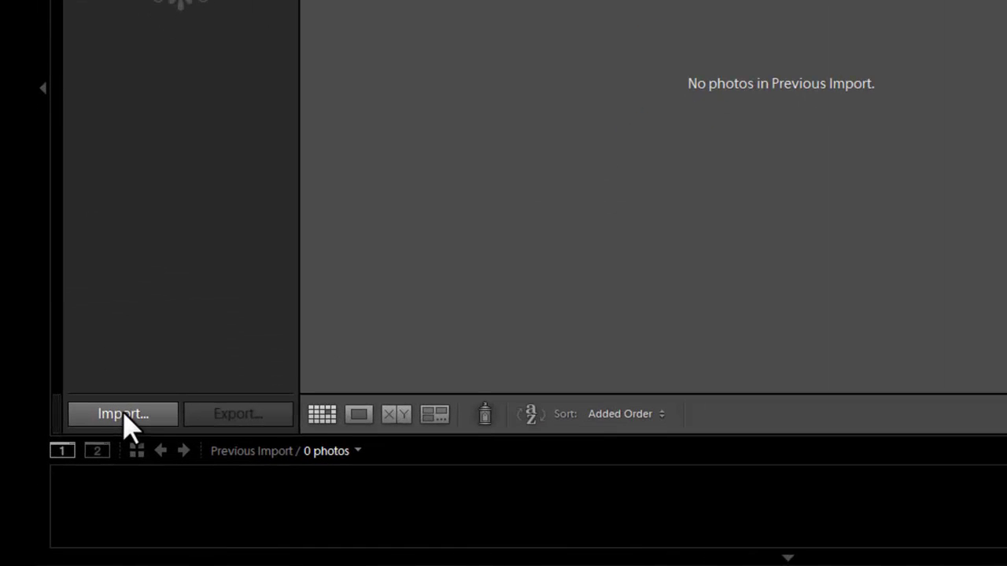
- Open the import window for the NIKON D40 card and review its 86 photos
{"action": "left_click", "coordinate": [123, 413]}
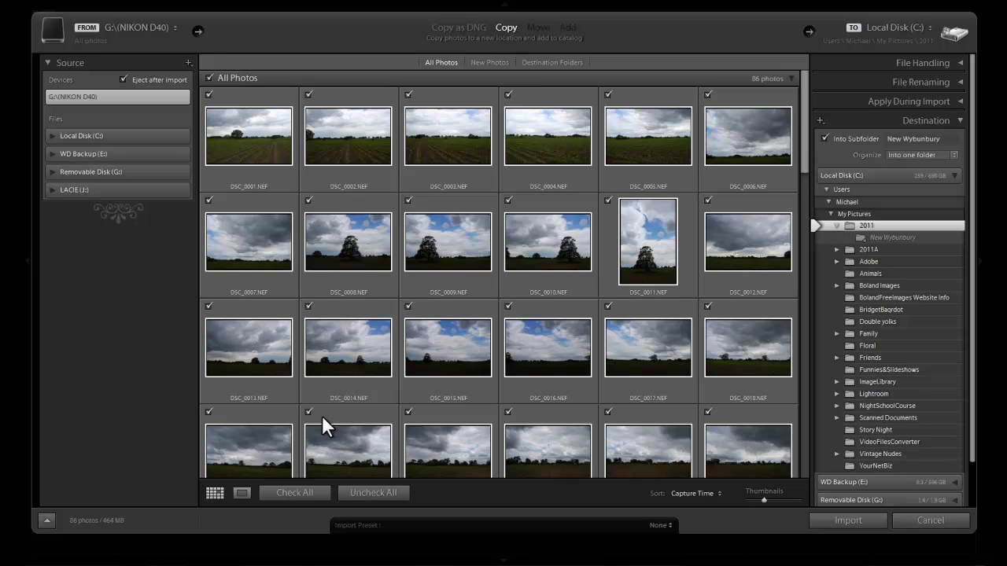
{"action": "scroll", "coordinate": [327, 418], "scroll_direction": "down", "scroll_amount": 1}
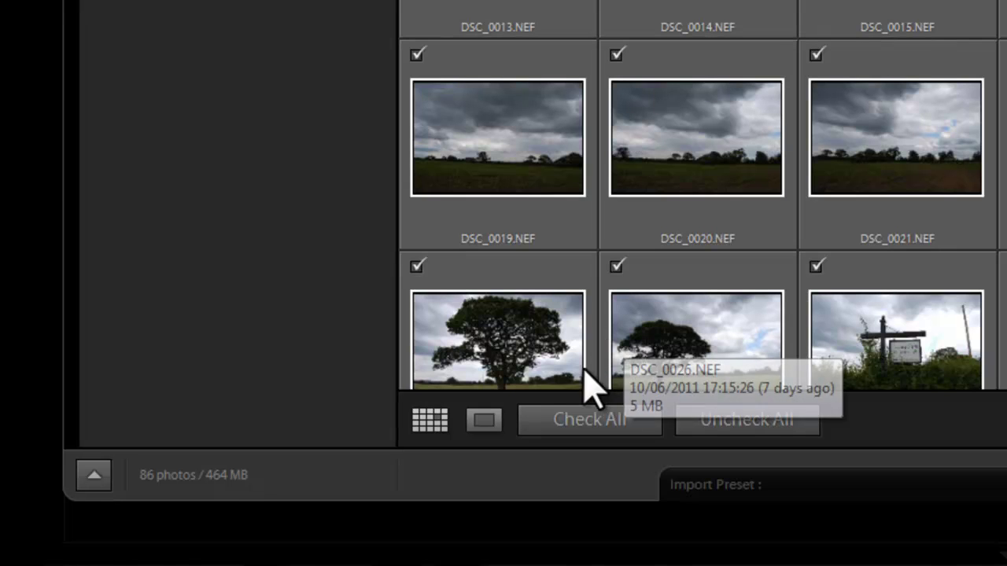
- Uncheck and recheck all 86 photos, then untick and re-tick DSC_0033 to DSC_0035
{"action": "left_click", "coordinate": [770, 419]}
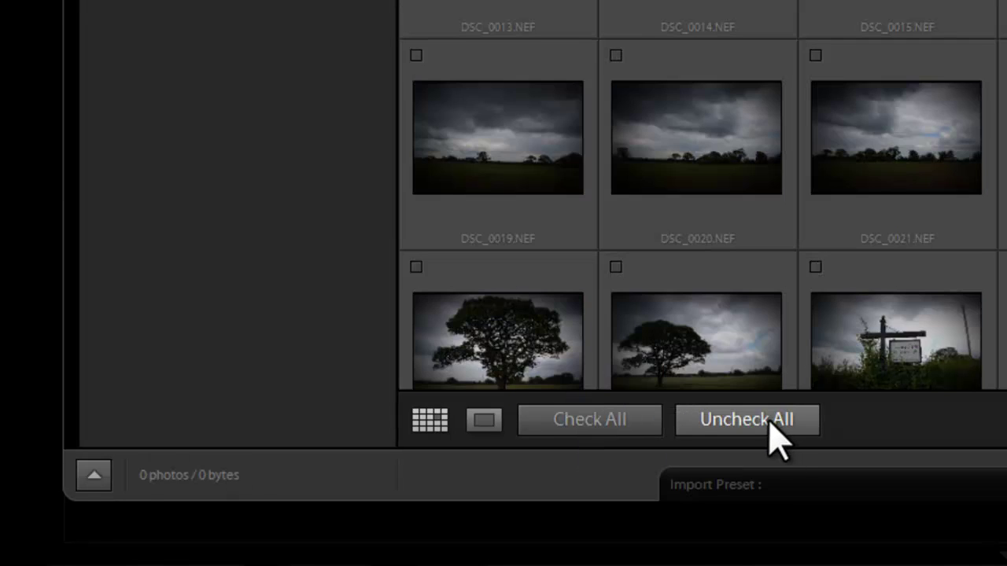
{"action": "left_click", "coordinate": [592, 419]}
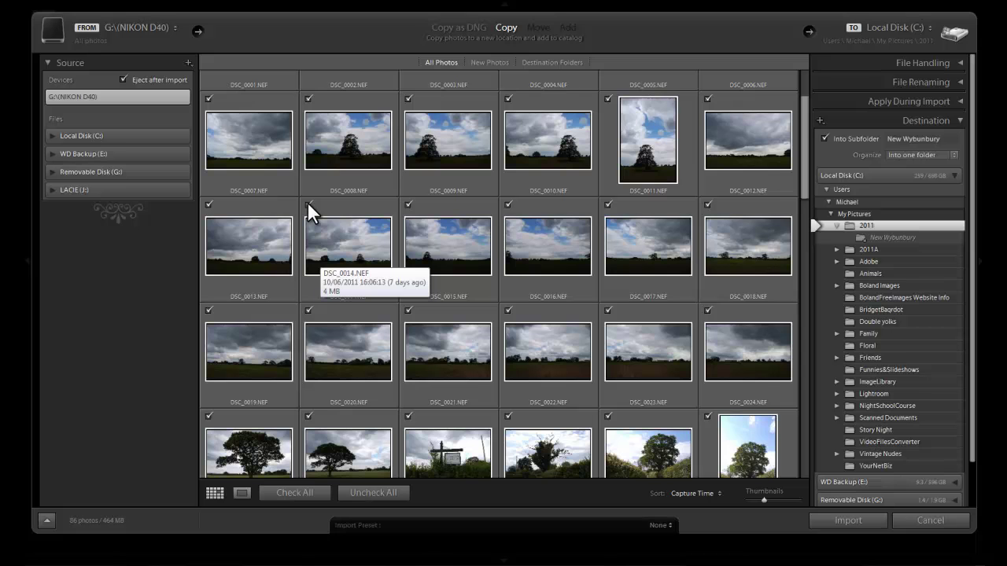
{"action": "scroll", "coordinate": [357, 358], "scroll_direction": "down", "scroll_amount": 3}
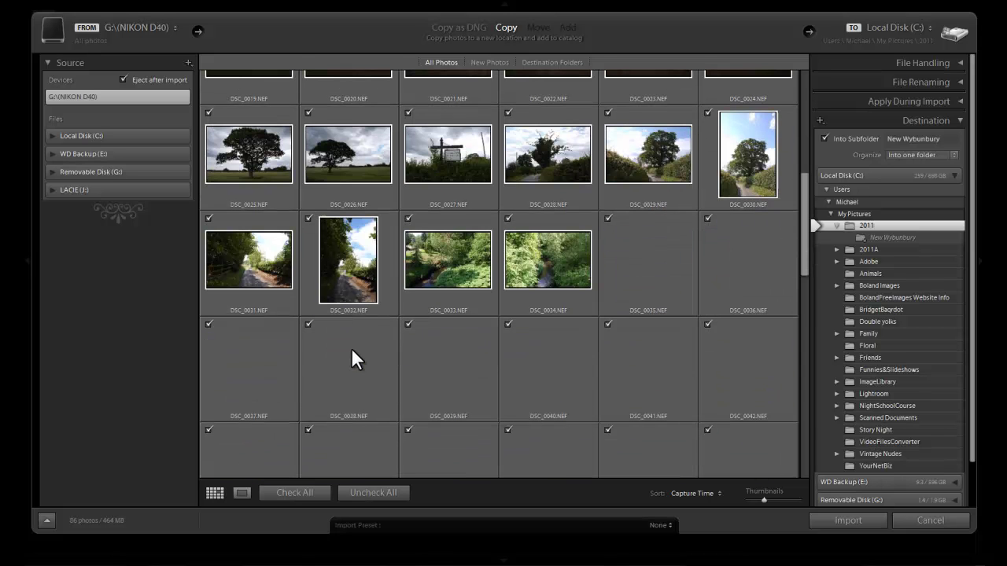
{"action": "left_click", "coordinate": [406, 216]}
{"action": "left_click", "coordinate": [506, 218]}
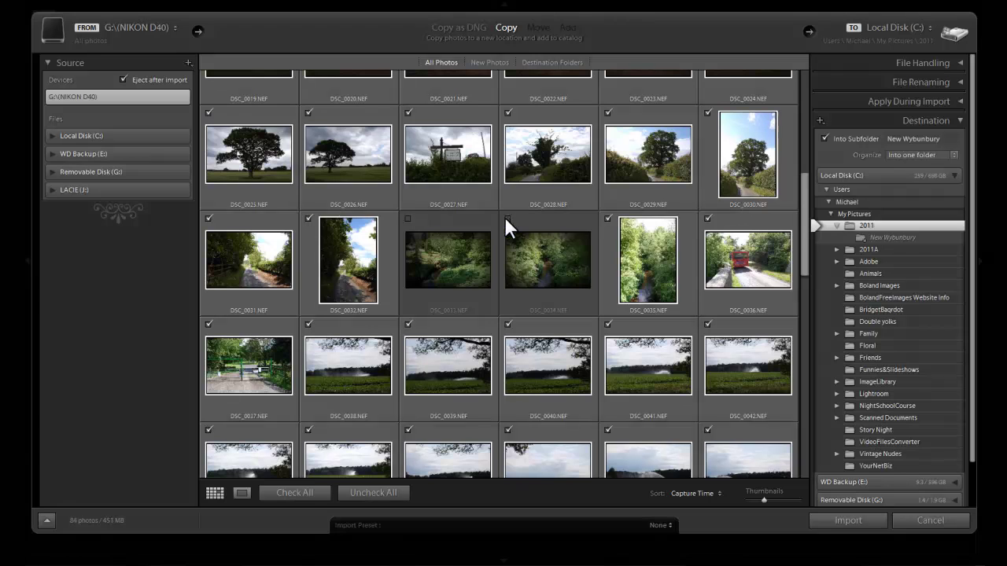
{"action": "left_click", "coordinate": [605, 218]}
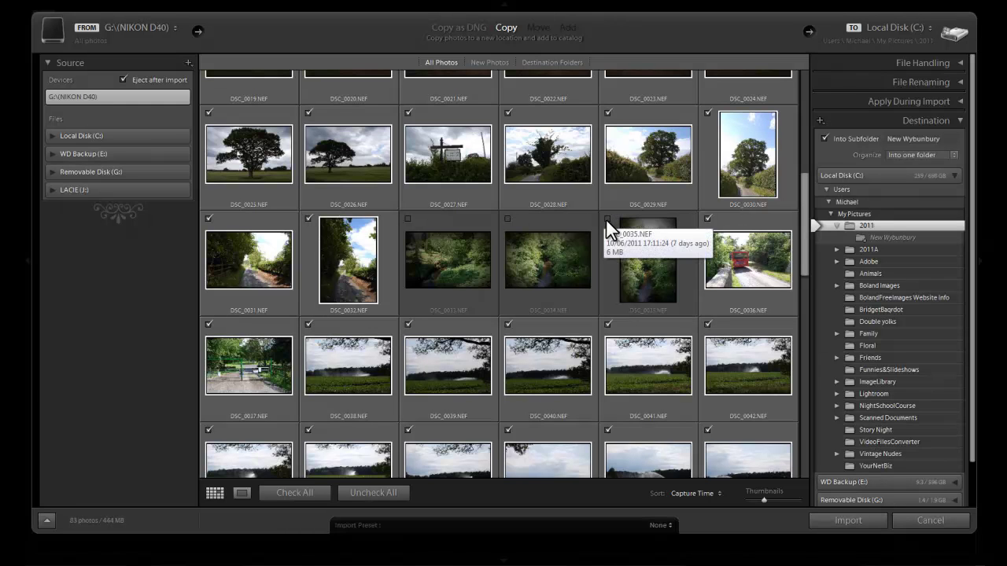
{"action": "left_click", "coordinate": [605, 217]}
{"action": "left_click", "coordinate": [507, 218]}
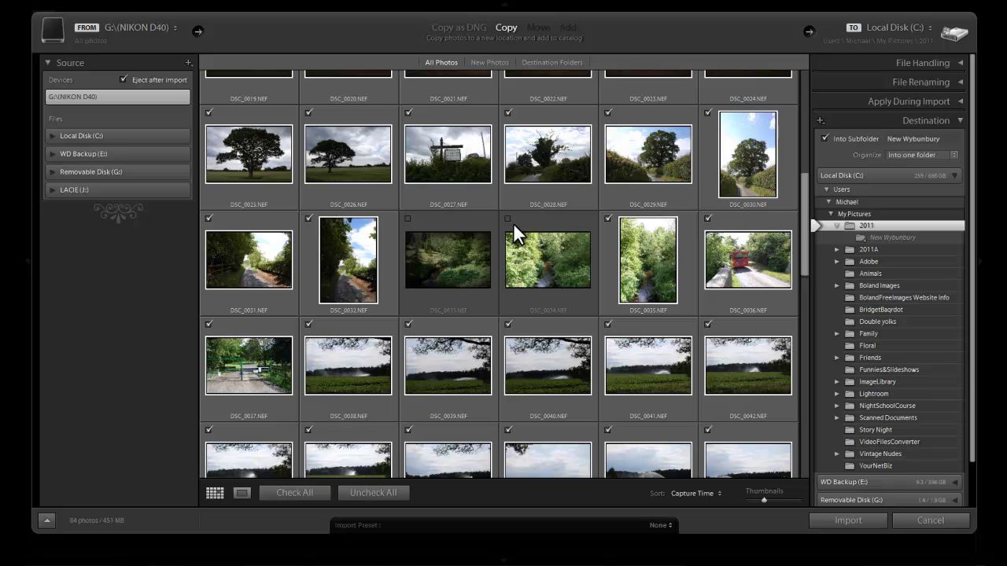
{"action": "left_click", "coordinate": [407, 218]}
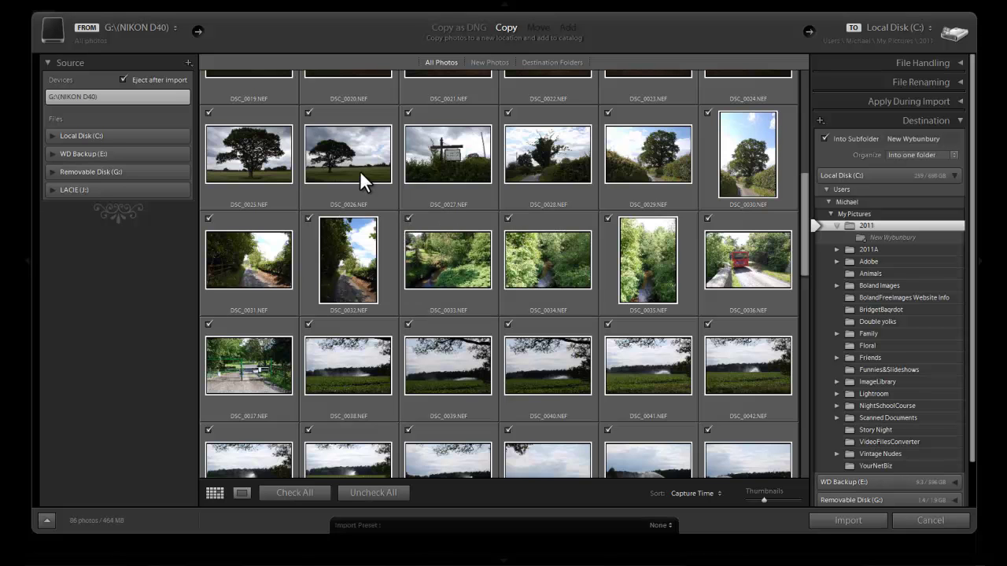
{"action": "scroll", "coordinate": [358, 310], "scroll_direction": "up", "scroll_amount": 5}
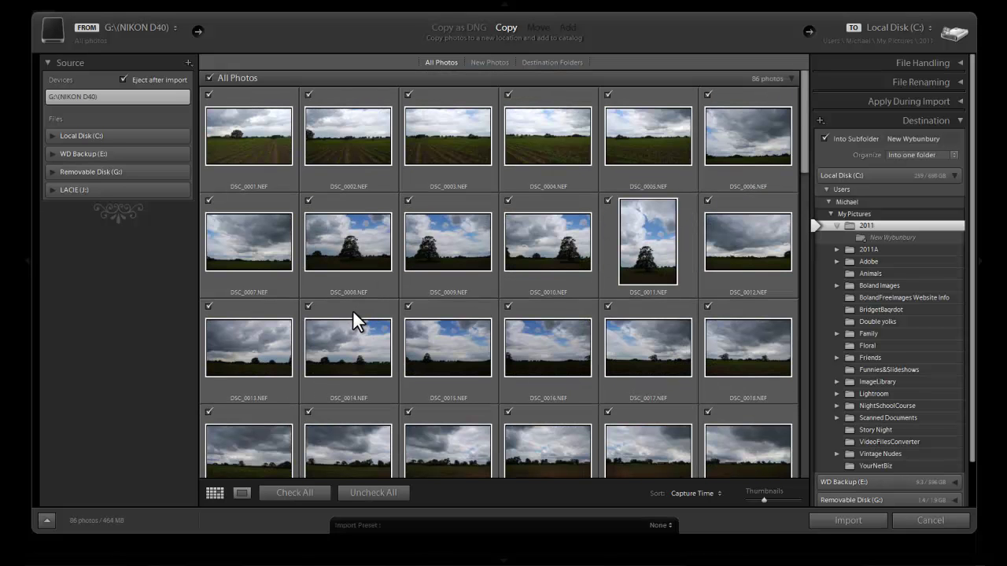
{"action": "left_click", "coordinate": [440, 243]}
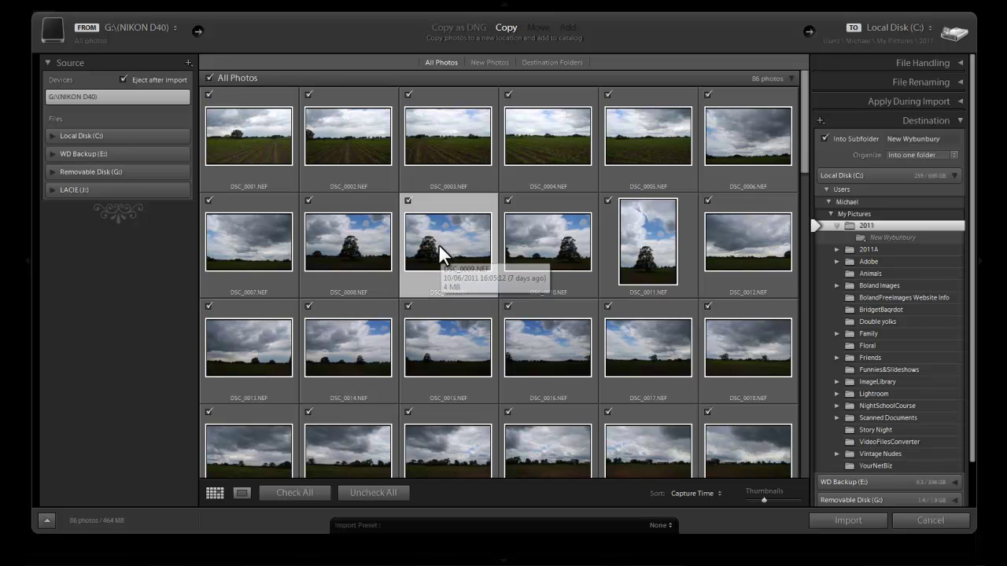
{"action": "double_click", "coordinate": [440, 239]}
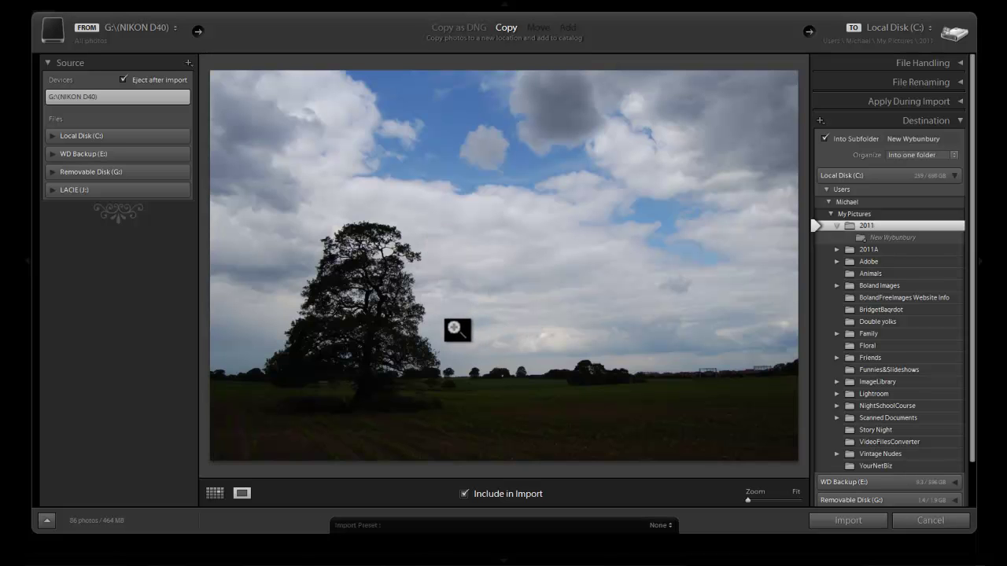
{"action": "left_click", "coordinate": [469, 309]}
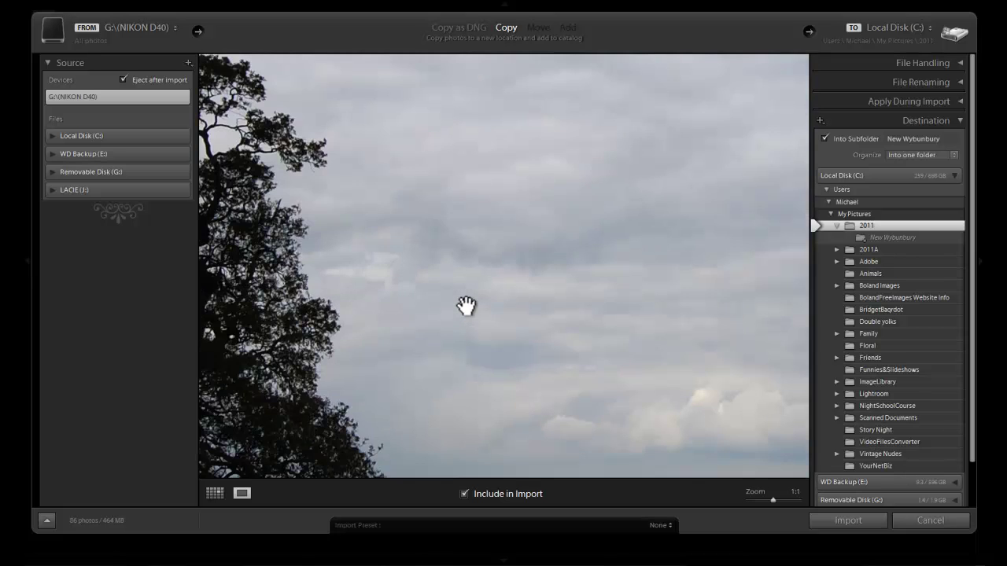
{"action": "left_click_drag", "start_coordinate": [278, 359], "coordinate": [366, 213]}
{"action": "left_click_drag", "start_coordinate": [564, 274], "coordinate": [410, 284]}
{"action": "left_click", "coordinate": [410, 284]}
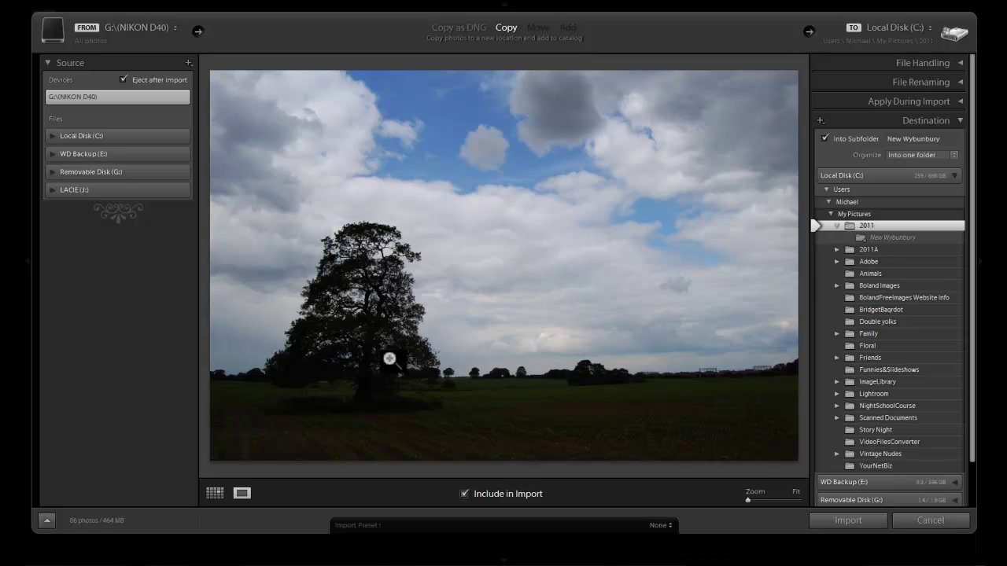
{"action": "key", "text": "g"}
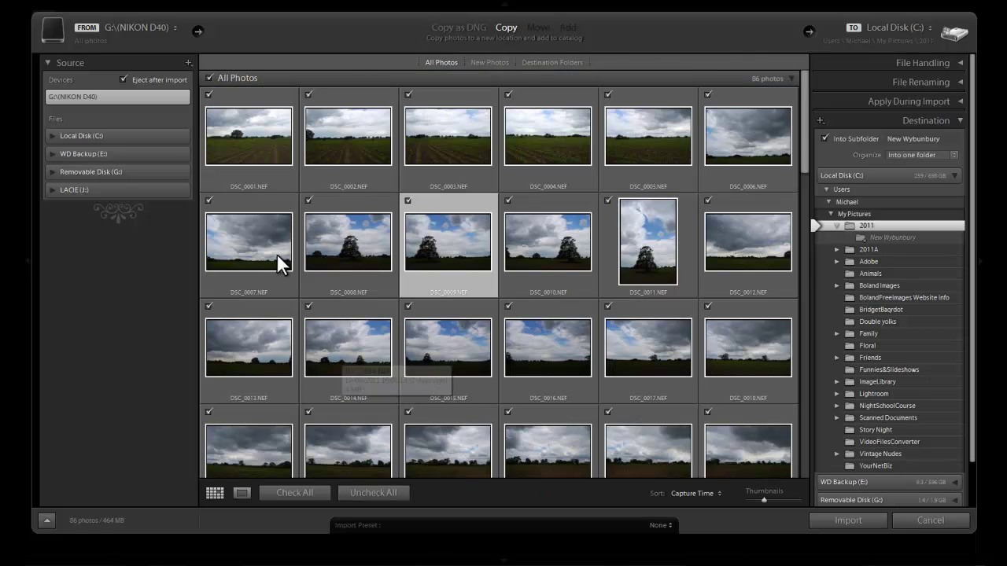
- Collapse the Local Disk (C:) folder tree and toggle the File Handling and Destination panels
{"action": "scroll", "coordinate": [340, 283], "scroll_direction": "down", "scroll_amount": 1}
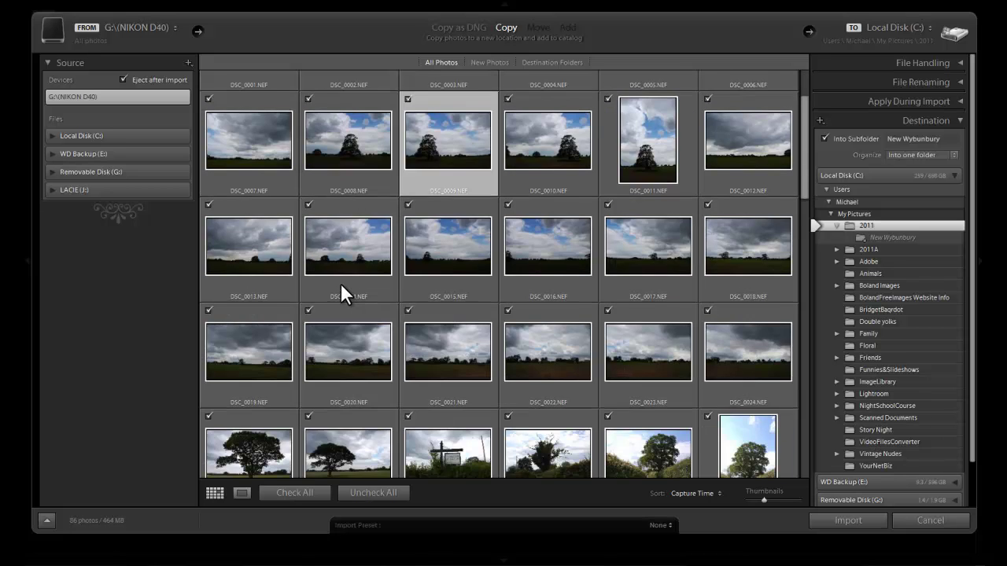
{"action": "scroll", "coordinate": [340, 283], "scroll_direction": "down", "scroll_amount": 1}
{"action": "scroll", "coordinate": [340, 283], "scroll_direction": "down", "scroll_amount": 1}
{"action": "scroll", "coordinate": [341, 283], "scroll_direction": "up", "scroll_amount": 4}
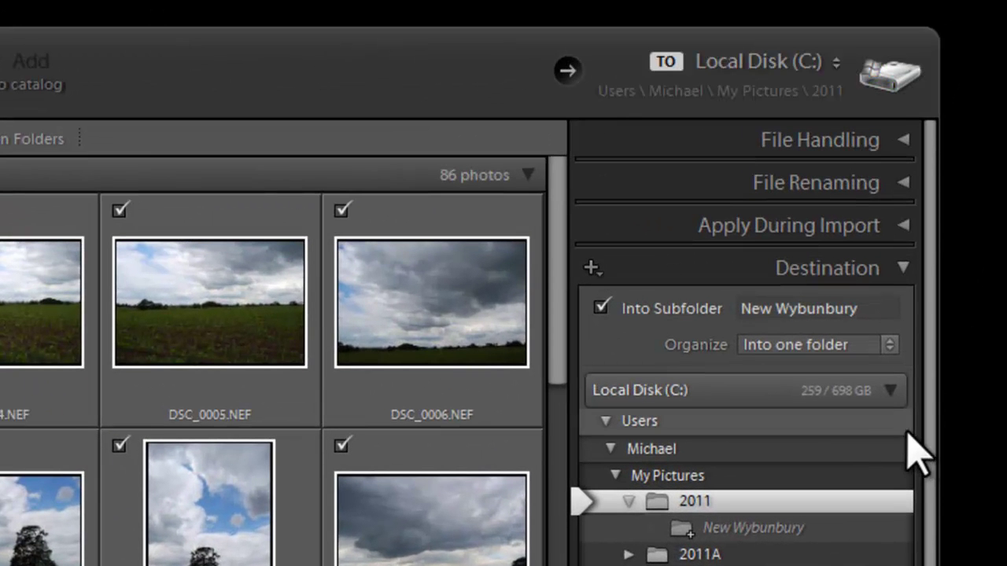
{"action": "left_click", "coordinate": [891, 391]}
{"action": "left_click", "coordinate": [904, 140]}
{"action": "left_click", "coordinate": [902, 140]}
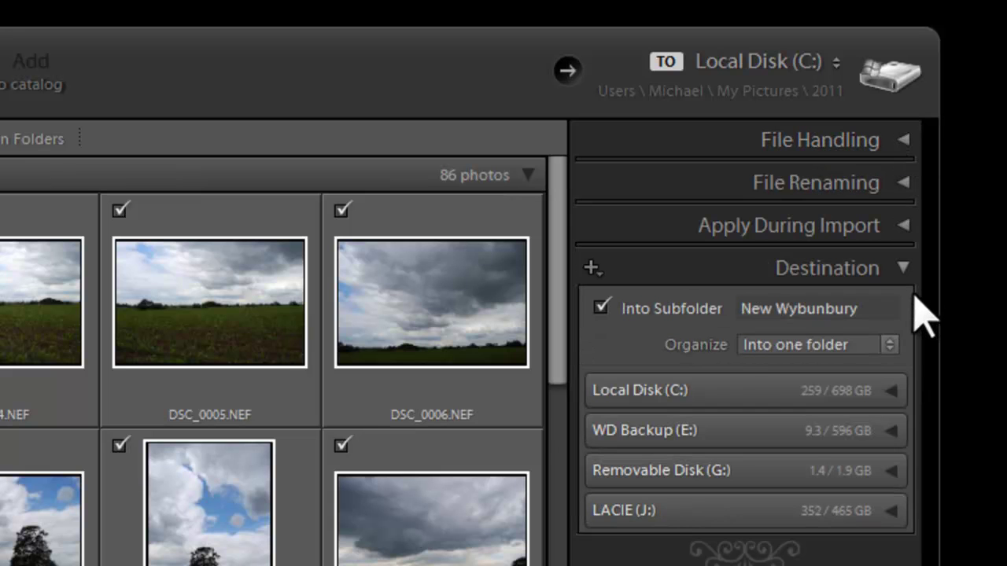
{"action": "left_click", "coordinate": [903, 269]}
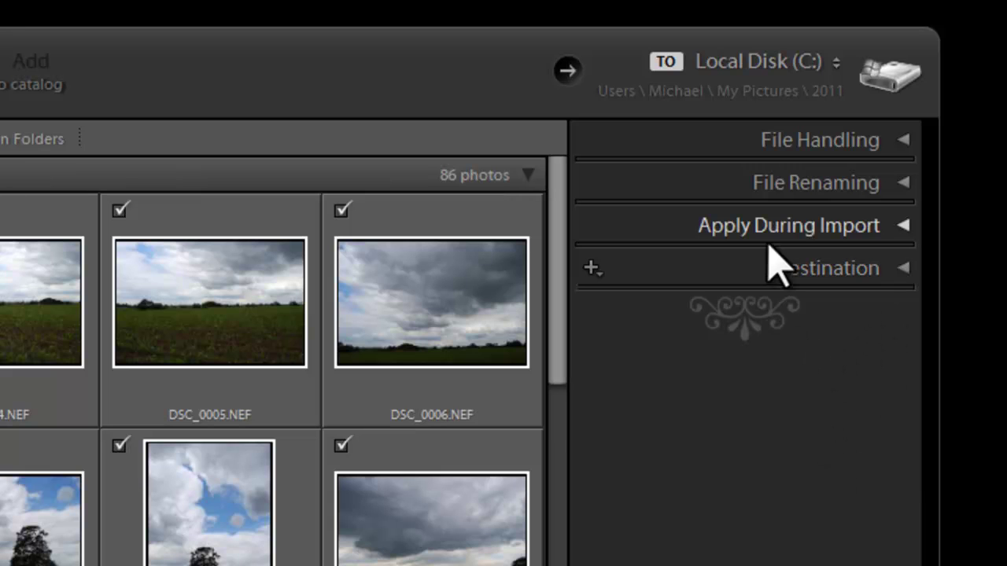
{"action": "left_click", "coordinate": [901, 140]}
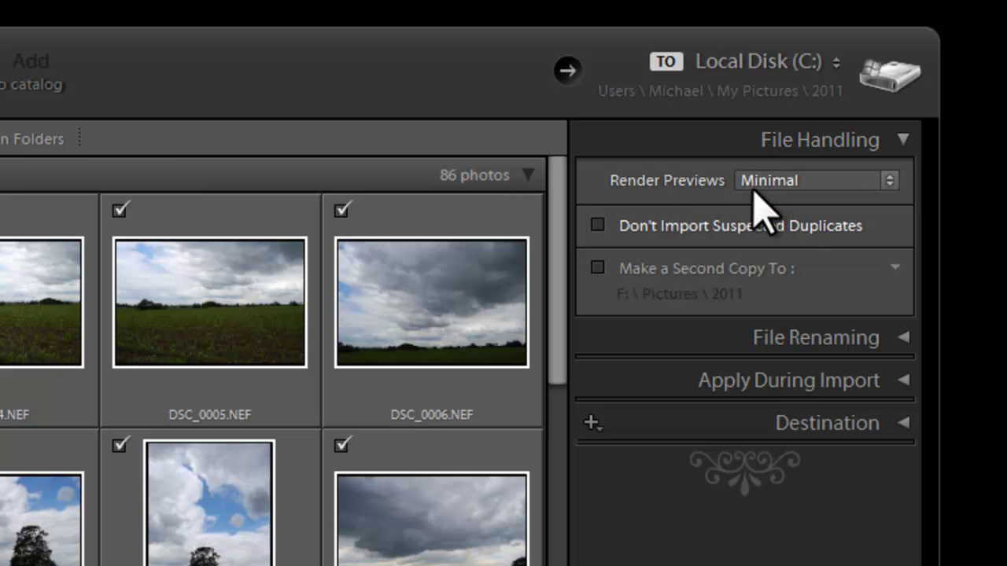
{"action": "left_click", "coordinate": [597, 268]}
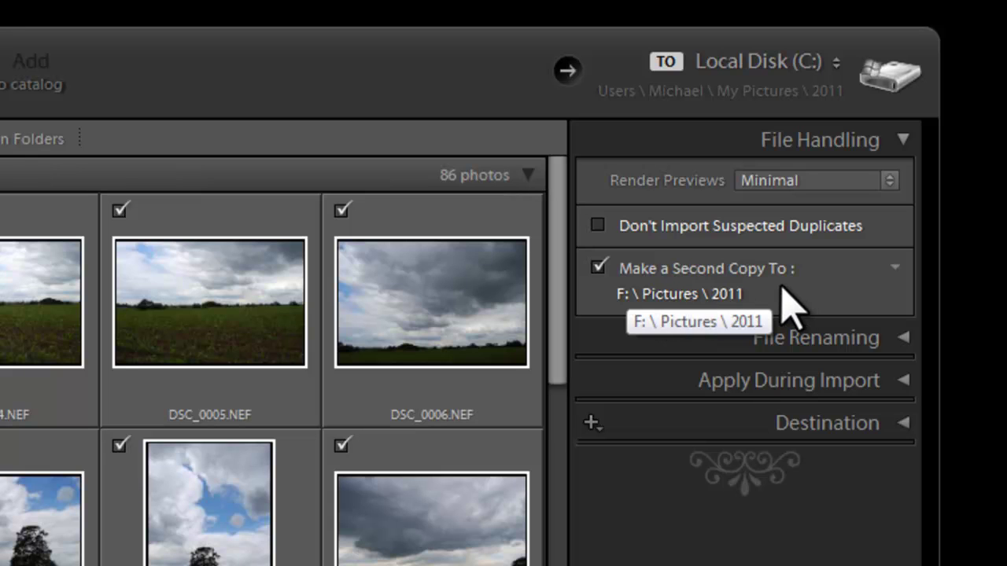
{"action": "left_click", "coordinate": [895, 269]}
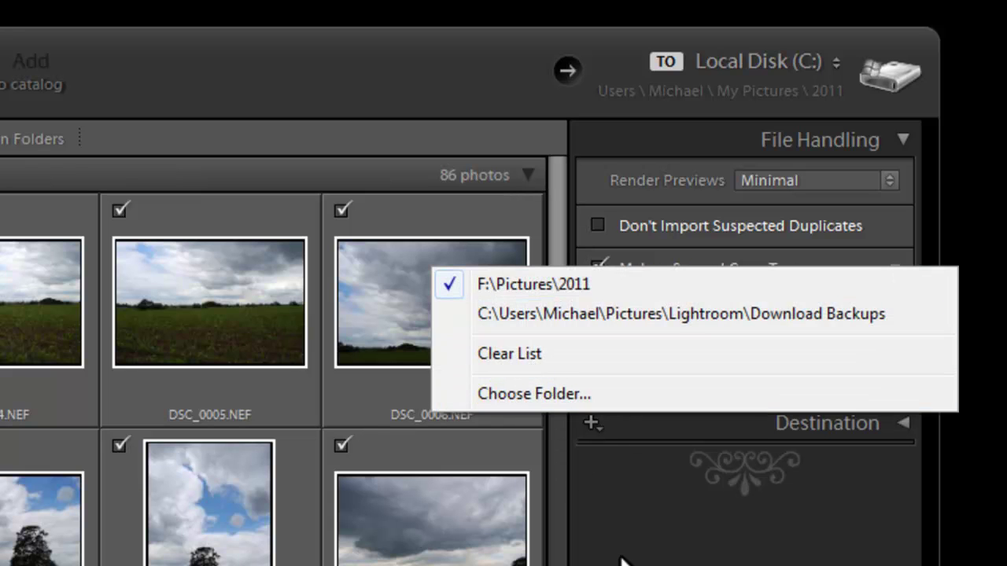
{"action": "key", "text": "Escape"}
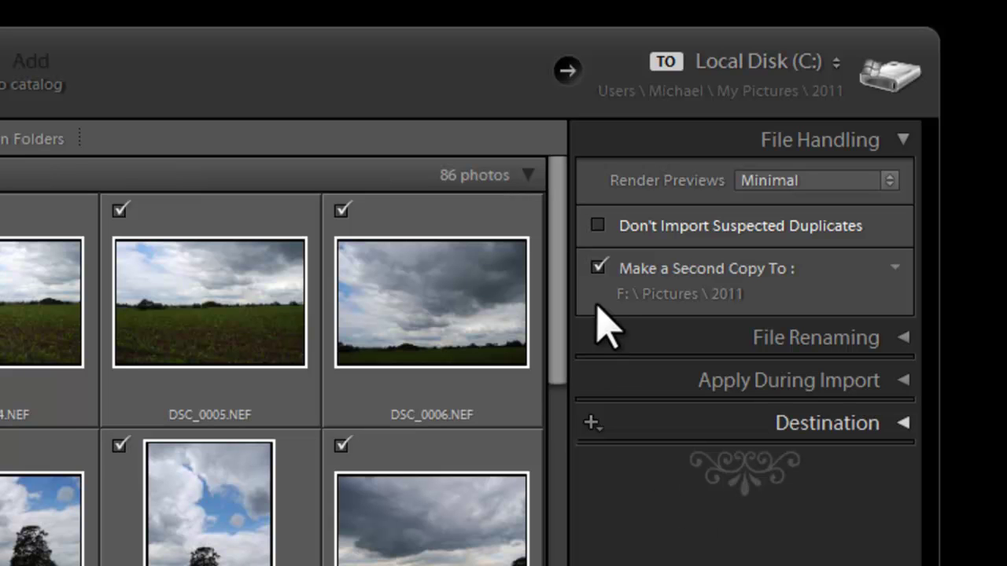
{"action": "left_click", "coordinate": [599, 269]}
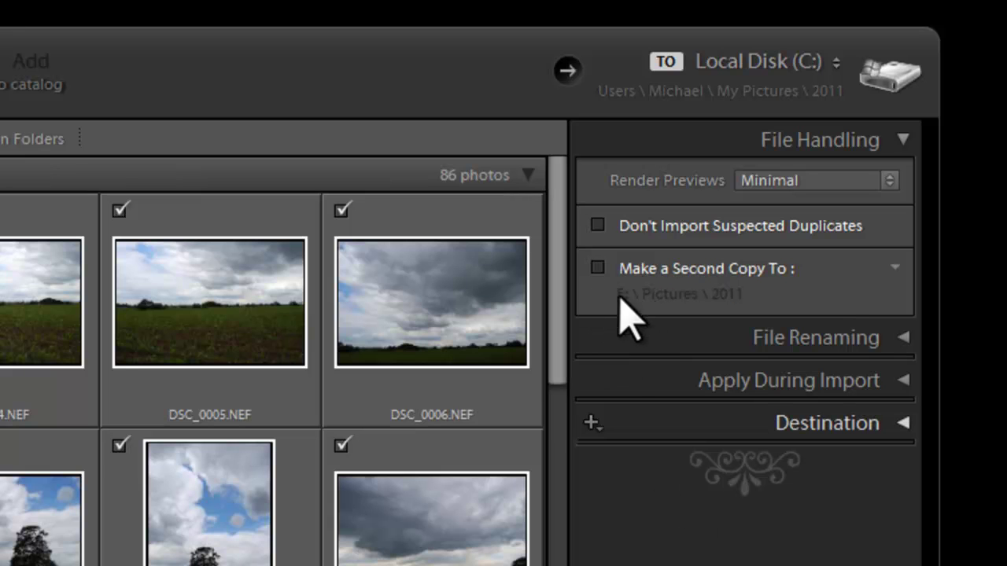
- Turn on file renaming with the Shoot Name - Original File Number template
{"action": "left_click", "coordinate": [903, 141]}
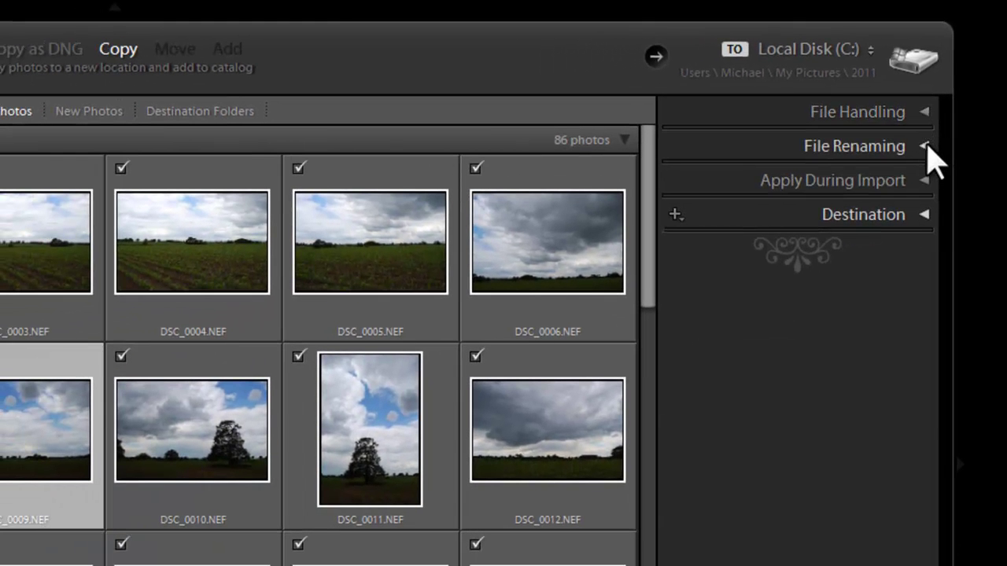
{"action": "left_click", "coordinate": [928, 151]}
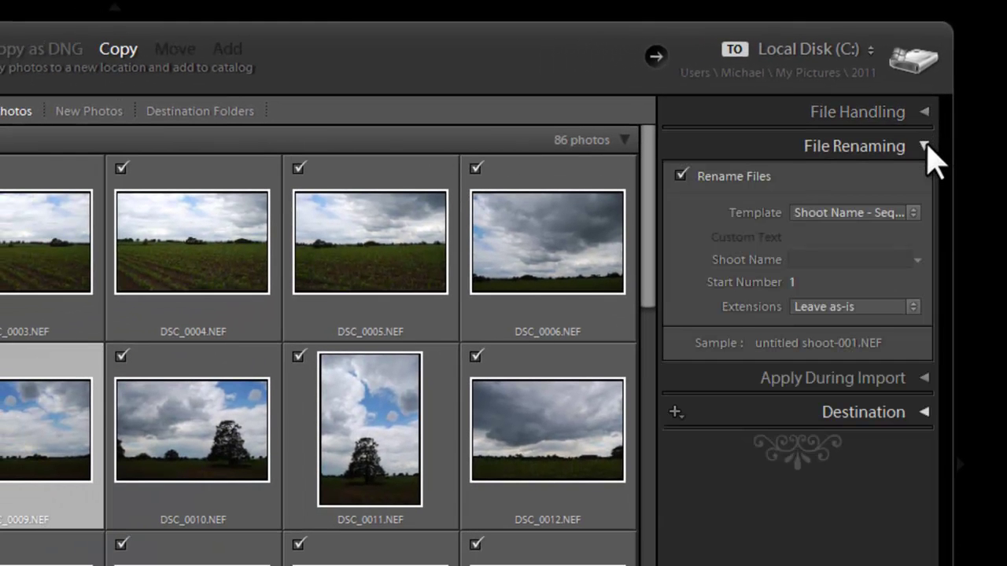
{"action": "left_click", "coordinate": [912, 214]}
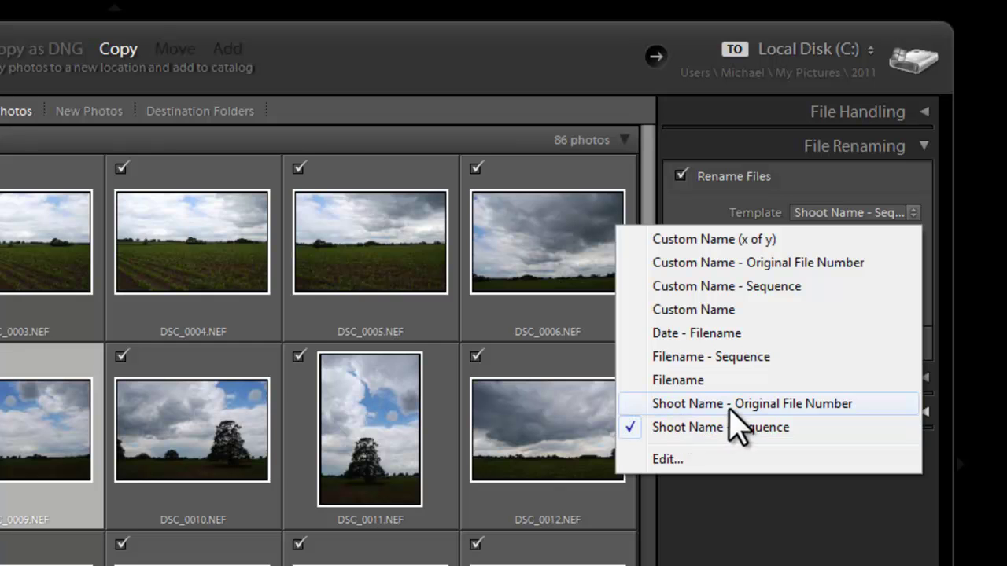
{"action": "left_click", "coordinate": [629, 405]}
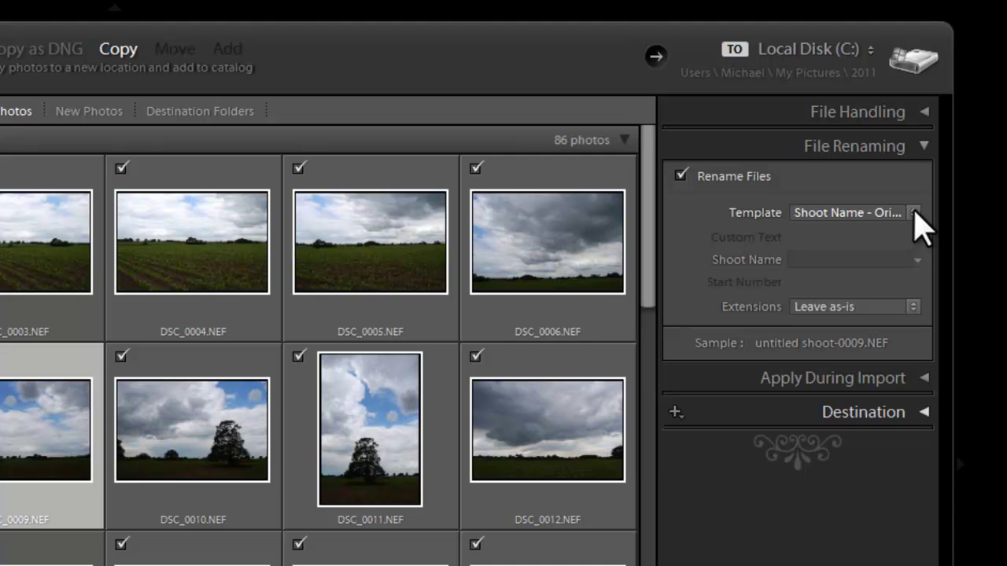
{"action": "left_click", "coordinate": [913, 213]}
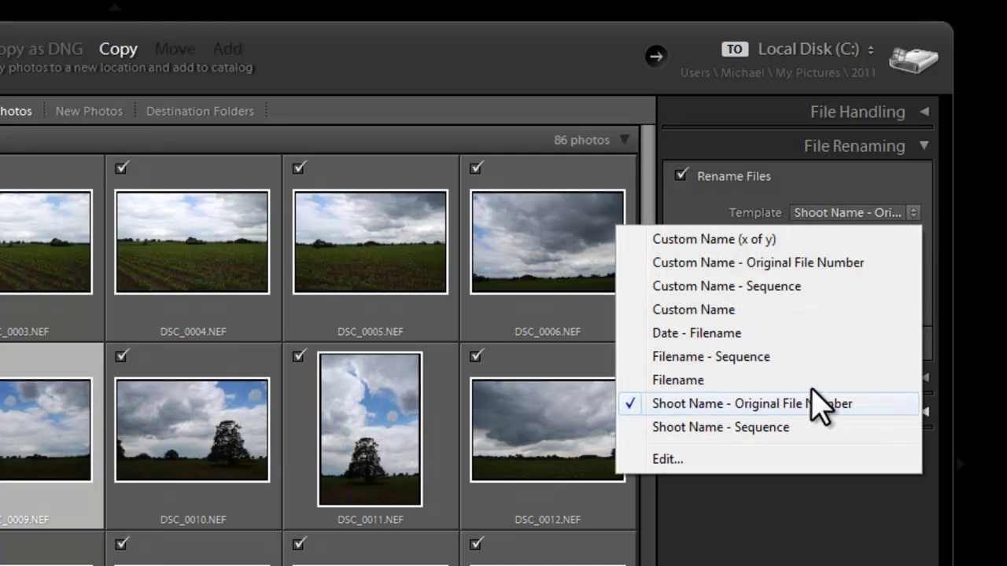
{"action": "left_click", "coordinate": [836, 189]}
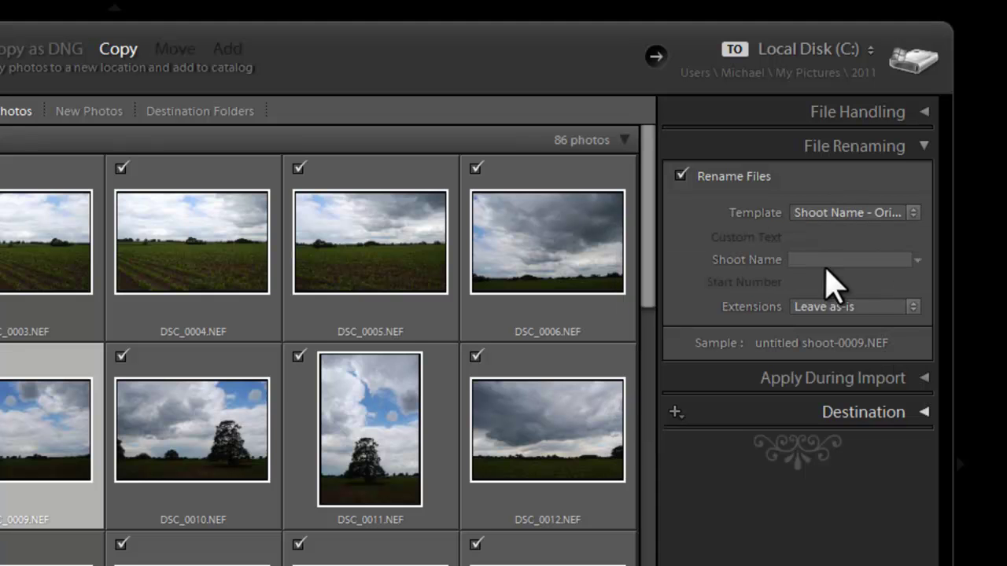
- Enter Wybunbury as the shoot name, giving sample Wybunbury-0007.NEF
{"action": "left_click", "coordinate": [810, 260]}
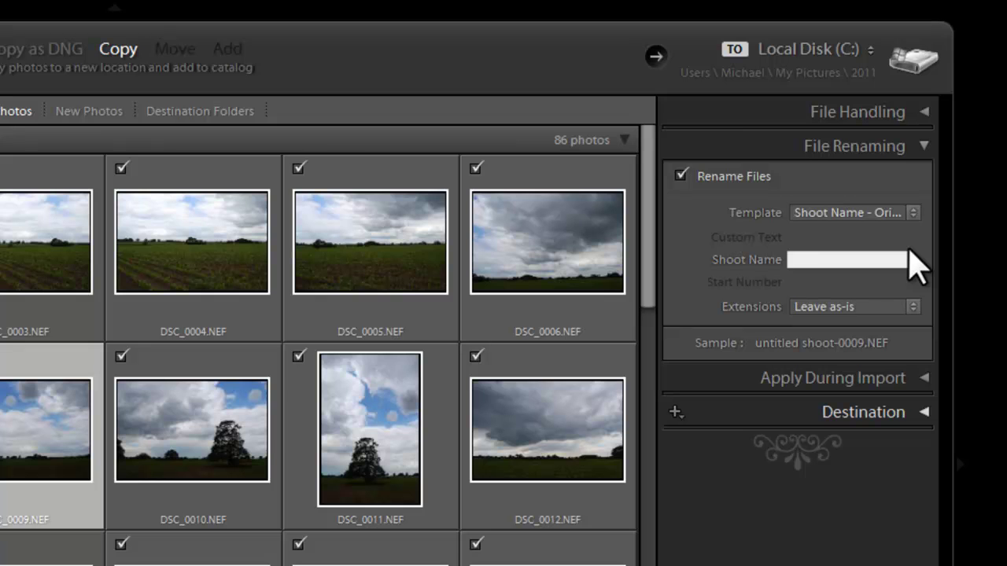
{"action": "type", "text": "Wybunbu"}
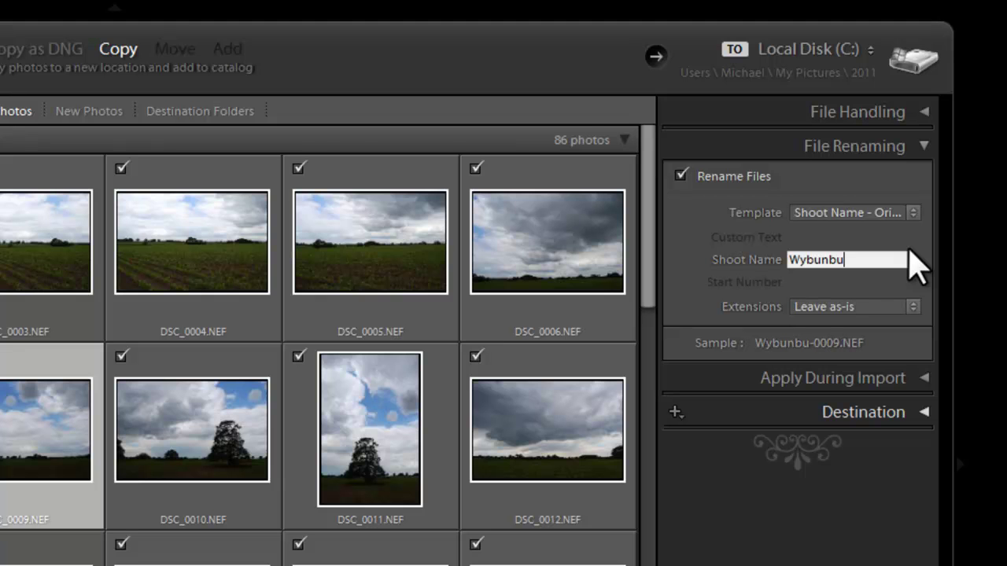
{"action": "type", "text": "ry"}
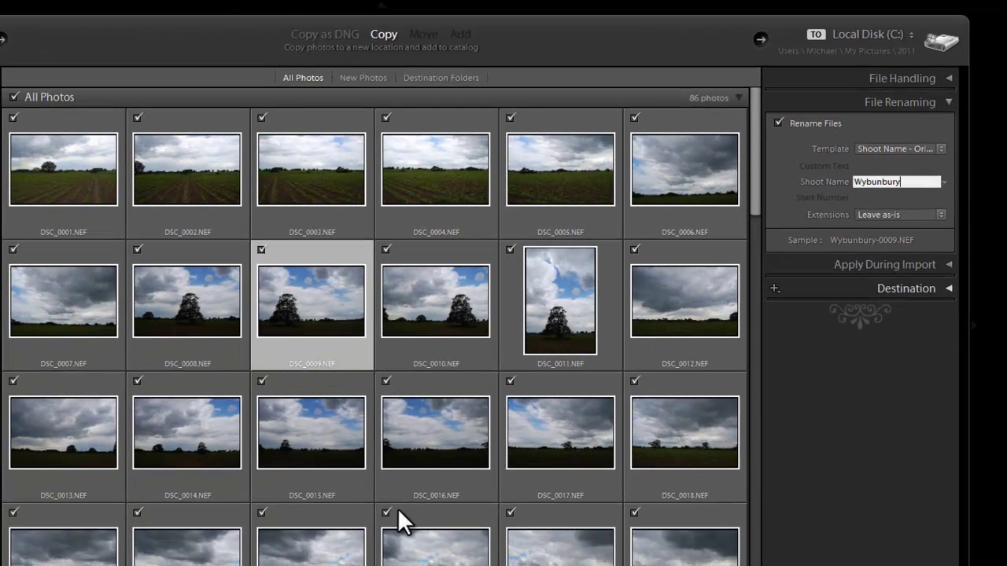
{"action": "left_click", "coordinate": [57, 306]}
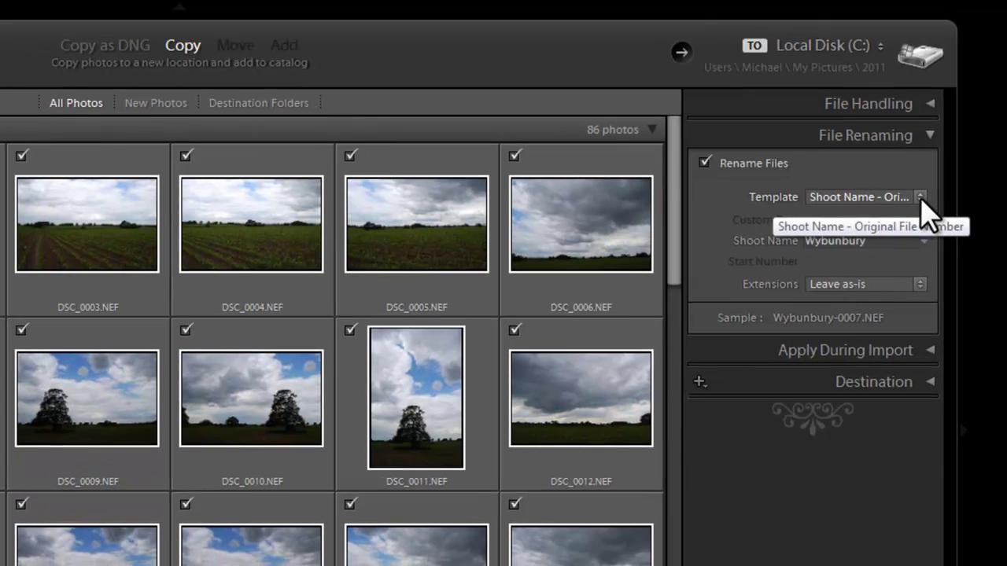
- Switch the renaming template to Shoot Name - Sequence starting at 1, keeping shoot name Wybunbury
{"action": "left_click", "coordinate": [920, 197]}
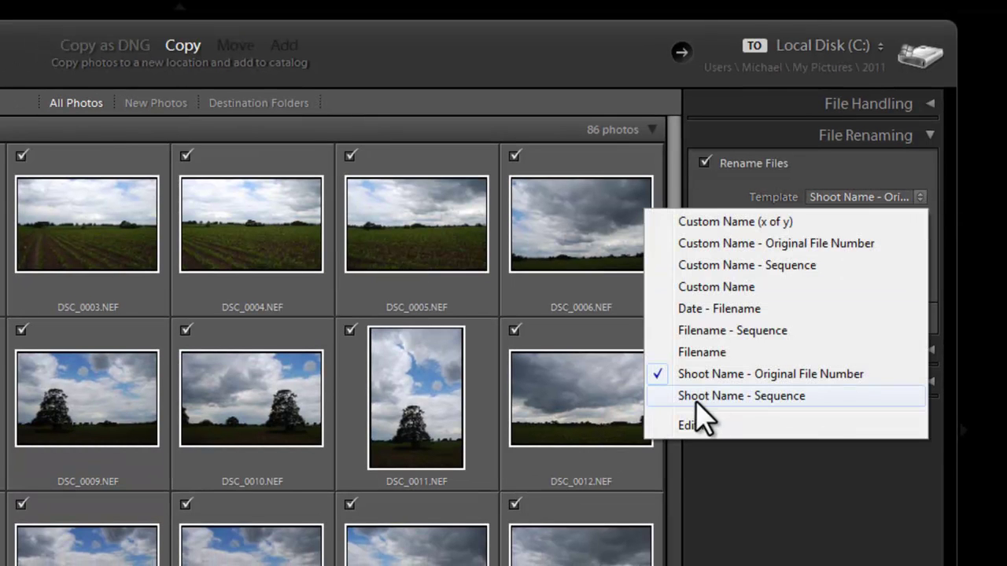
{"action": "left_click", "coordinate": [664, 396]}
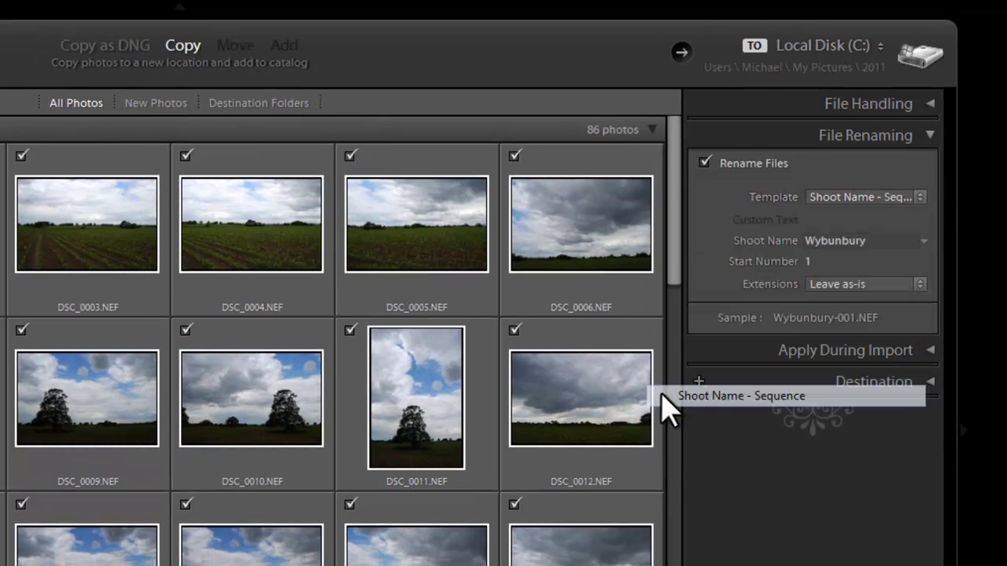
{"action": "left_click", "coordinate": [925, 242]}
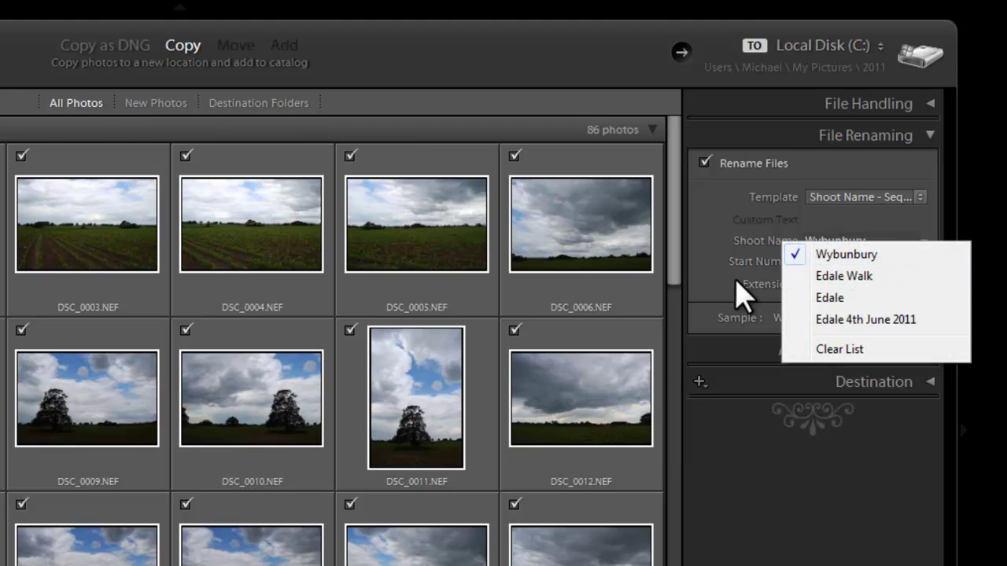
{"action": "left_click", "coordinate": [718, 259]}
{"action": "left_click", "coordinate": [914, 200]}
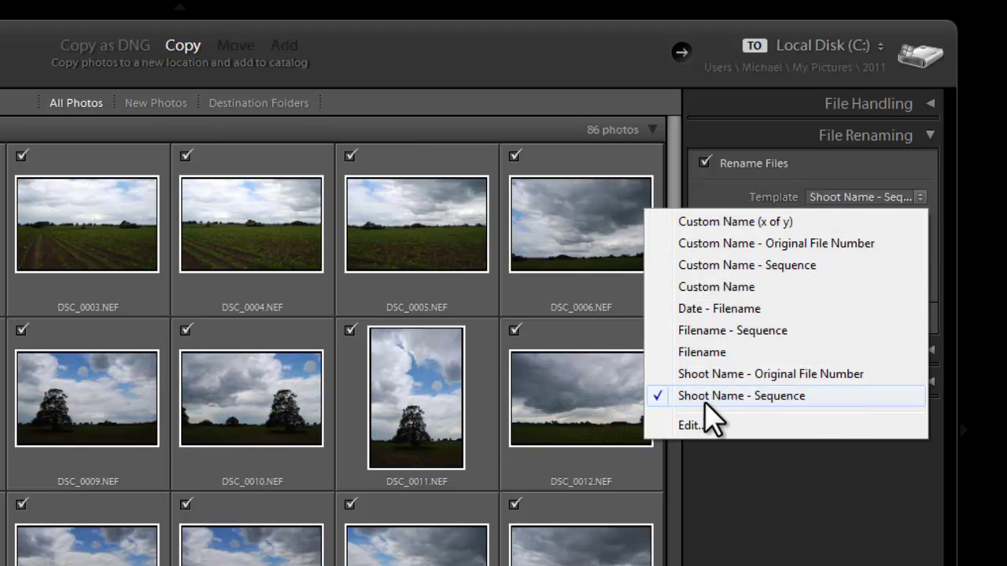
{"action": "left_click", "coordinate": [779, 395]}
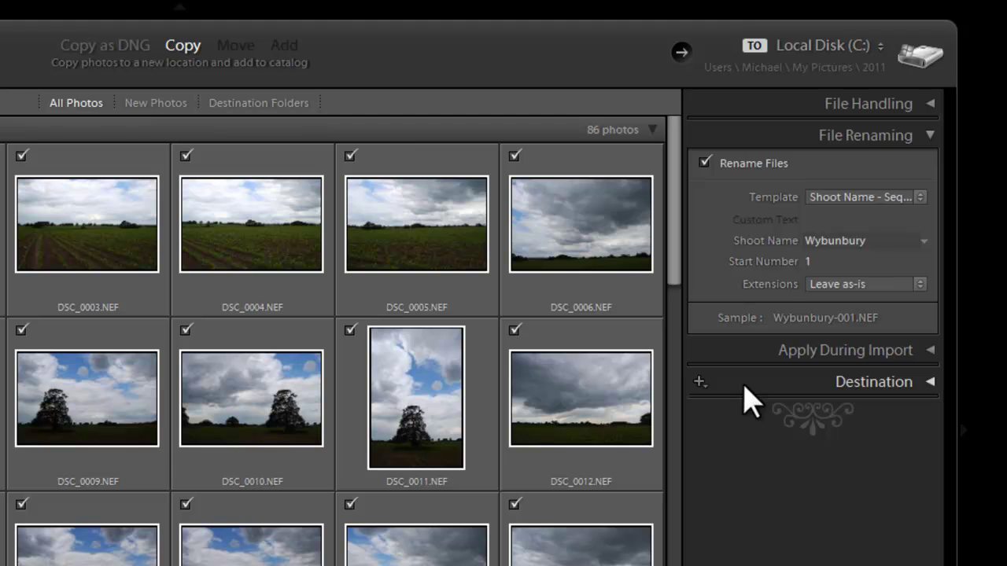
- Toggle Rename Files off and back on, then collapse the File Renaming panel
{"action": "left_click", "coordinate": [703, 163]}
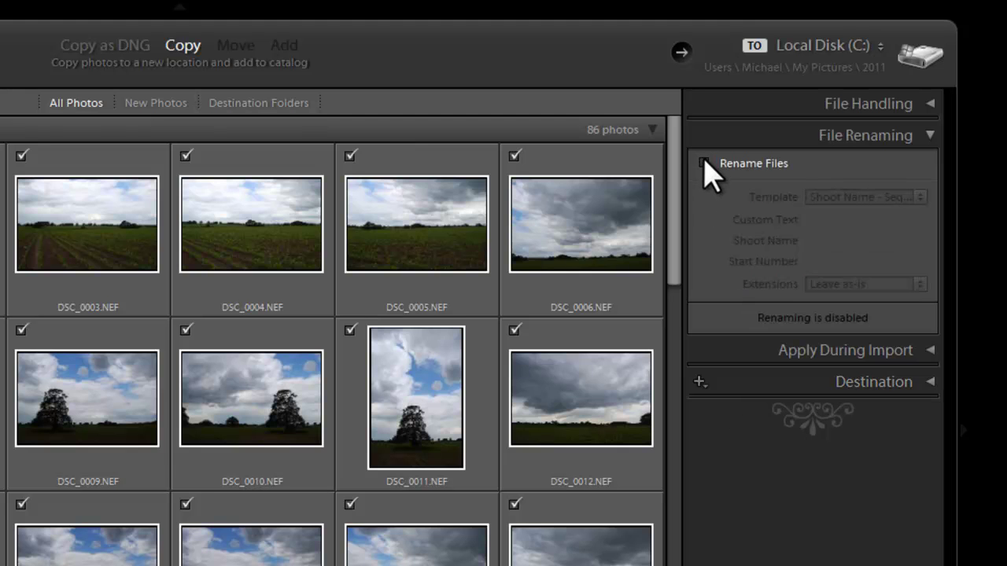
{"action": "left_click", "coordinate": [704, 163]}
{"action": "left_click", "coordinate": [931, 139]}
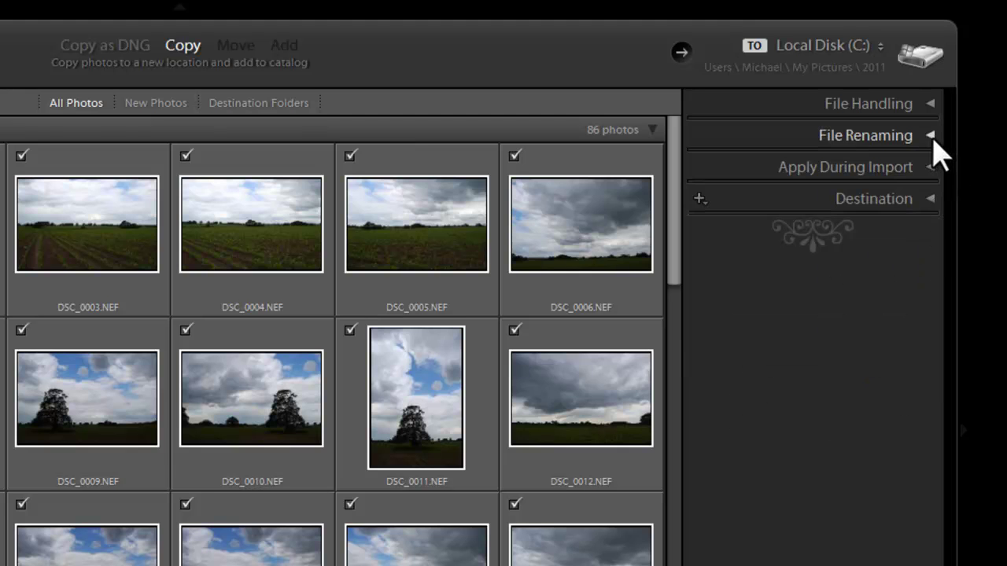
- Expand Apply During Import and review the Develop Settings (None) and Metadata preset lists
{"action": "left_click", "coordinate": [931, 168]}
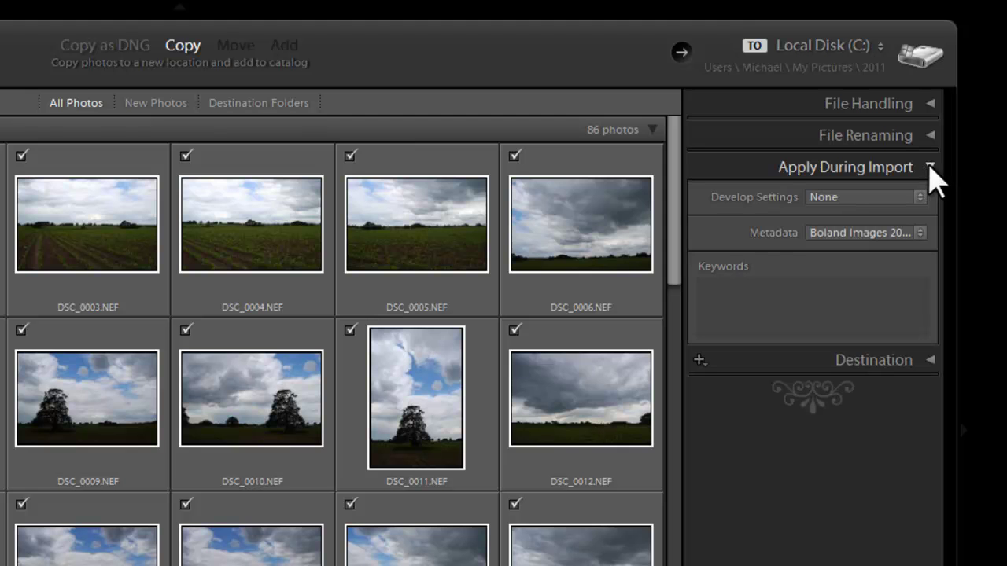
{"action": "left_click", "coordinate": [918, 197]}
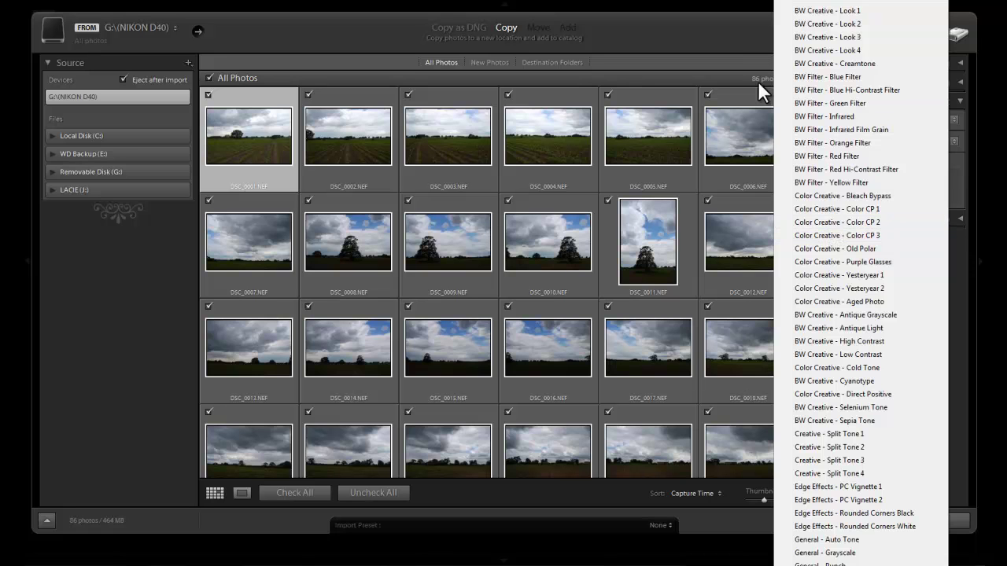
{"action": "left_click", "coordinate": [721, 34]}
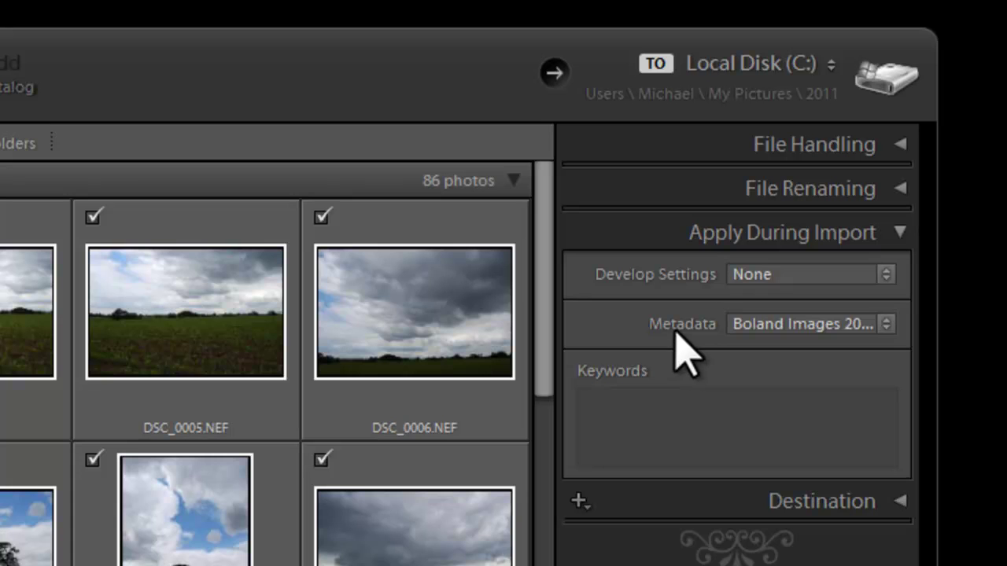
{"action": "left_click", "coordinate": [887, 324]}
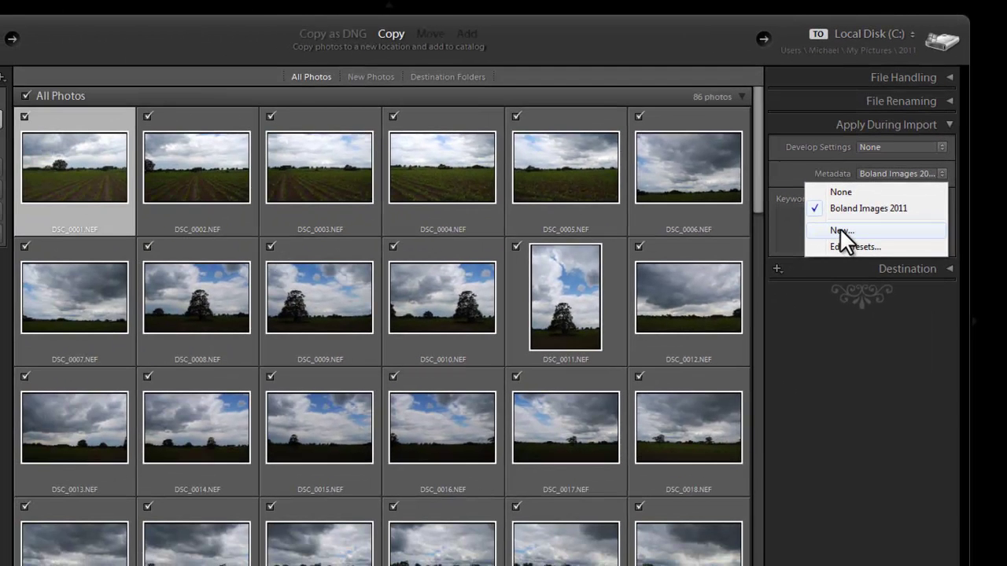
- Start a new metadata preset, review its copyright fields, and close it unsaved, leaving Metadata None
{"action": "left_click", "coordinate": [838, 229]}
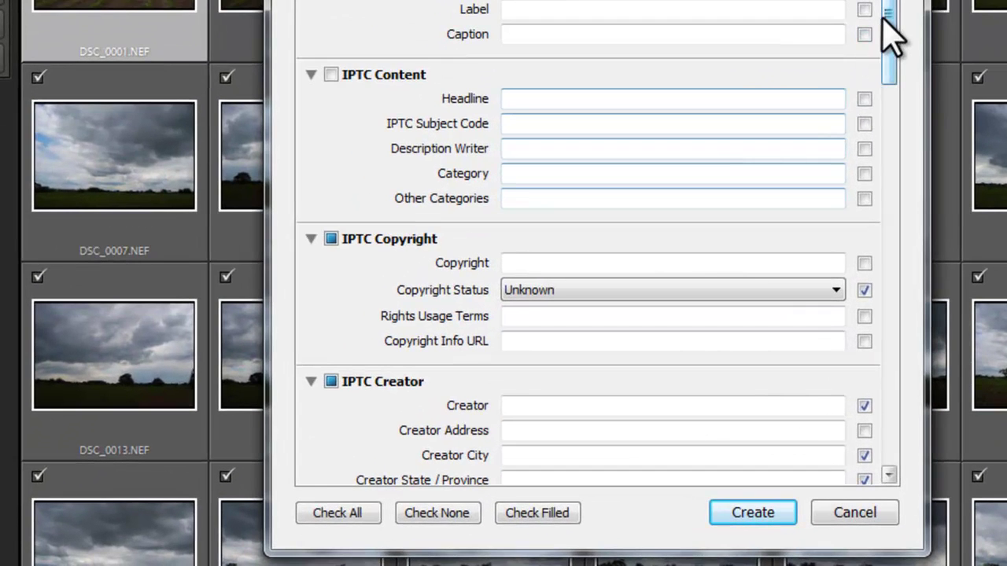
{"action": "left_click_drag", "start_coordinate": [884, 12], "coordinate": [907, 1]}
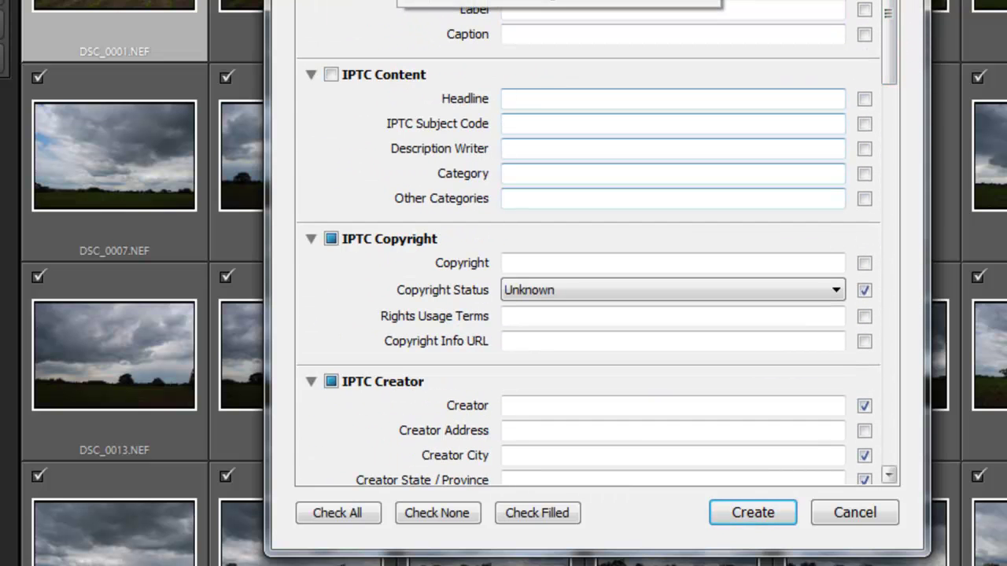
{"action": "left_click", "coordinate": [692, 3]}
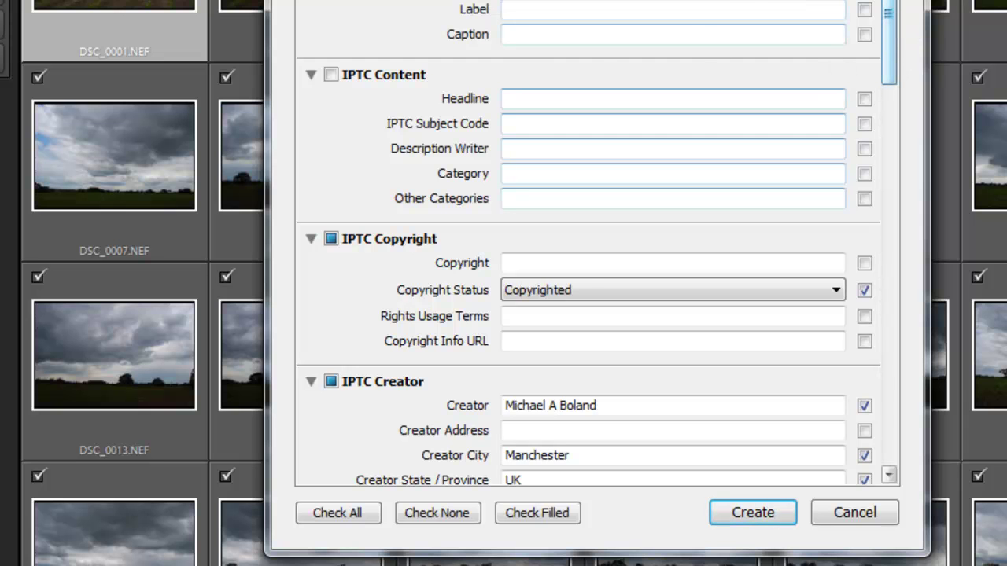
{"action": "left_click_drag", "start_coordinate": [888, 24], "coordinate": [892, 110]}
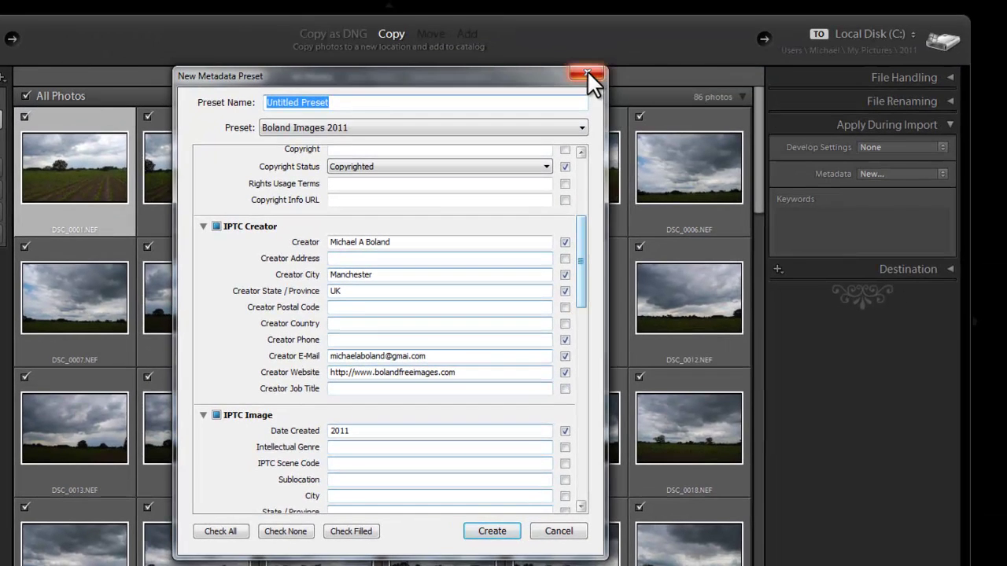
{"action": "left_click", "coordinate": [586, 72]}
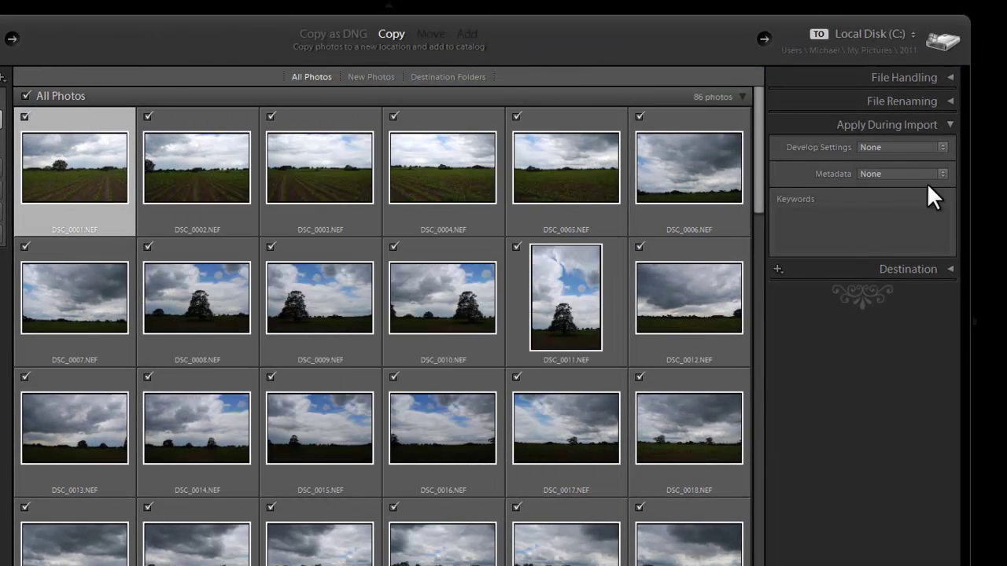
- Reapply the saved 2011 copyright metadata preset and minimize the console window covering the grid
{"action": "left_click", "coordinate": [941, 174]}
{"action": "left_click", "coordinate": [888, 208]}
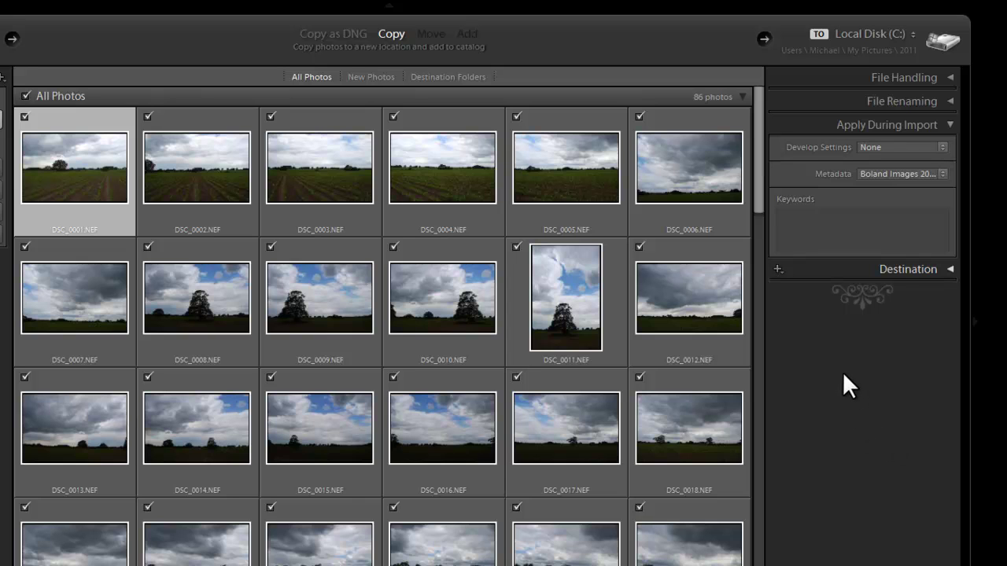
{"action": "left_click", "coordinate": [798, 220]}
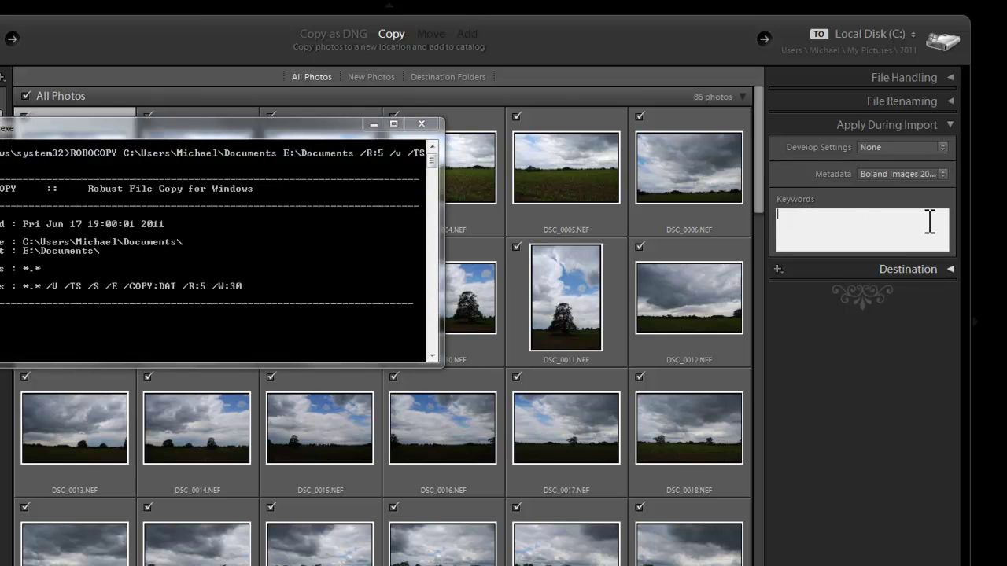
{"action": "left_click", "coordinate": [433, 125]}
{"action": "left_click", "coordinate": [372, 124]}
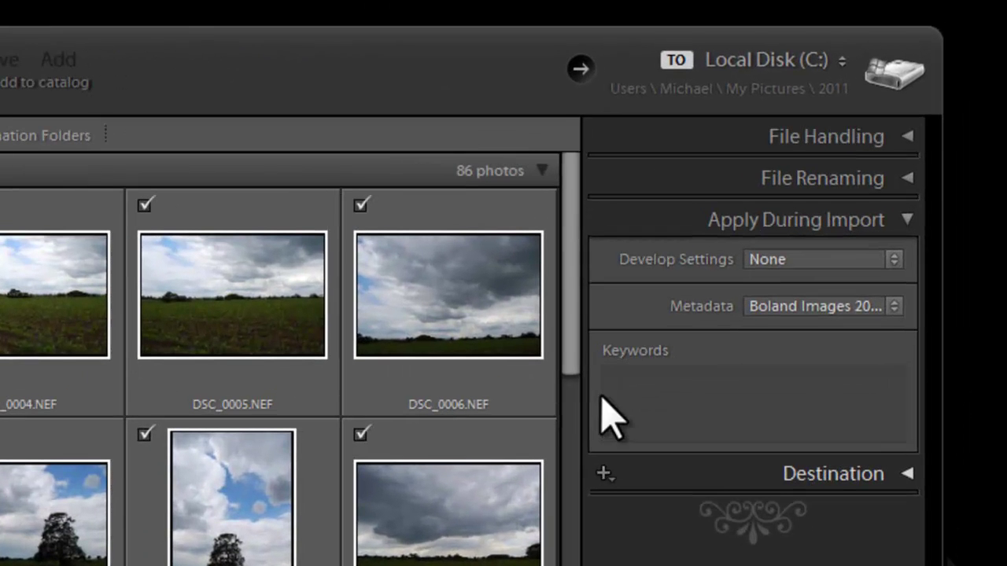
- Add the keywords Wybunbury and Cheshire to all imported photos
{"action": "left_click", "coordinate": [731, 270]}
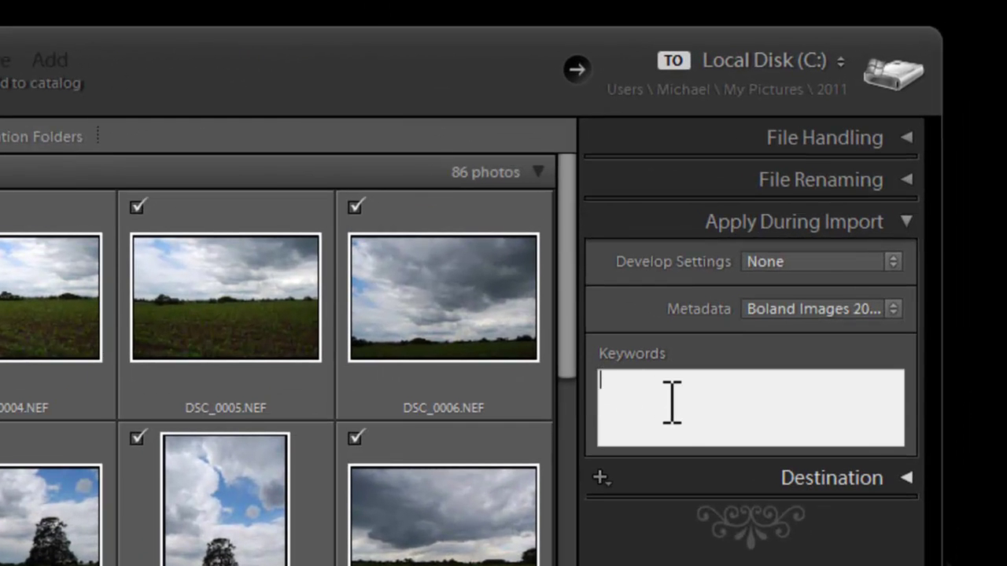
{"action": "type", "text": "W"}
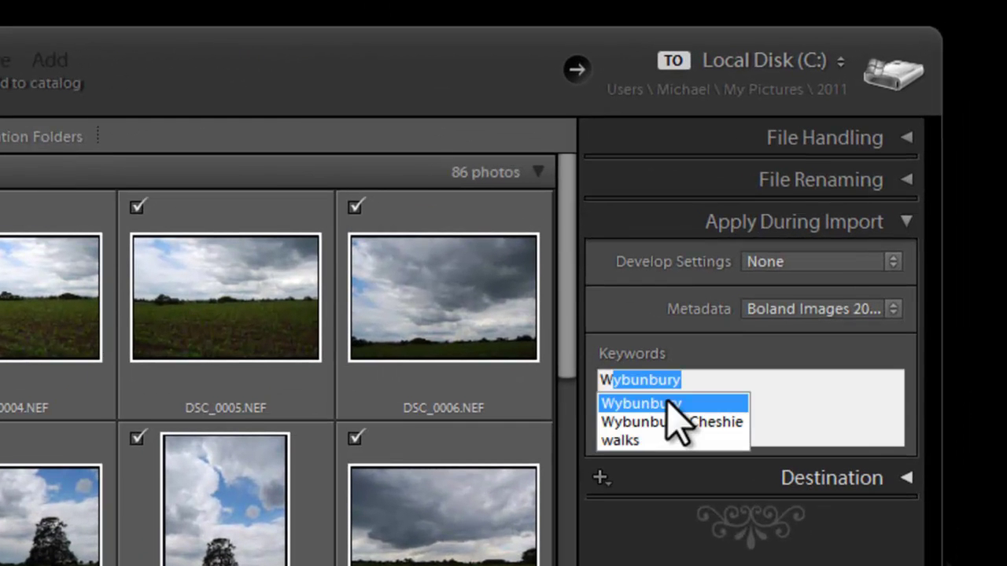
{"action": "type", "text": "ybunbury"}
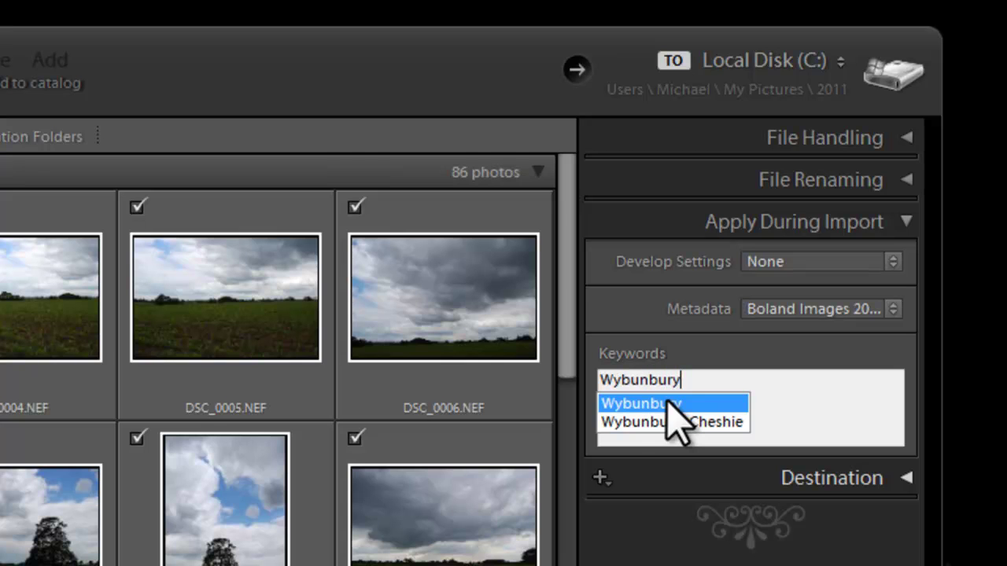
{"action": "left_click", "coordinate": [667, 403]}
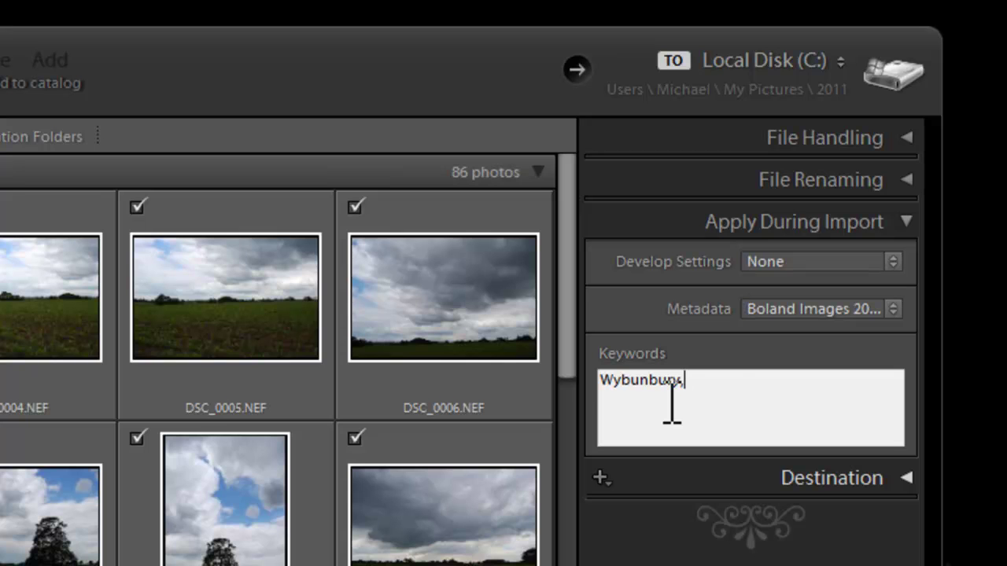
{"action": "type", "text": "Cheshire,"}
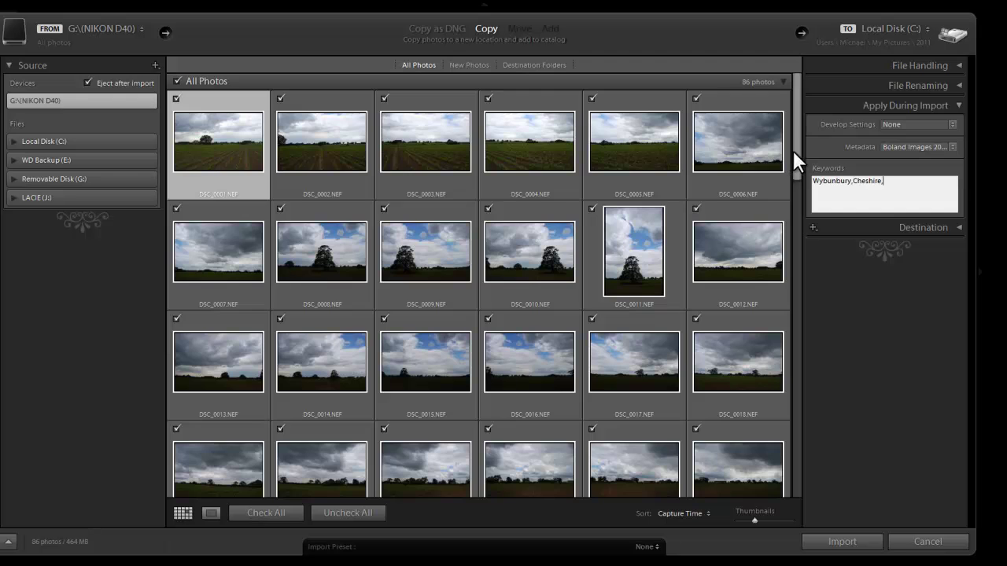
- Scroll the import grid to review the photos from DSC_0037 through DSC_0060
{"action": "left_click_drag", "start_coordinate": [796, 155], "coordinate": [788, 351]}
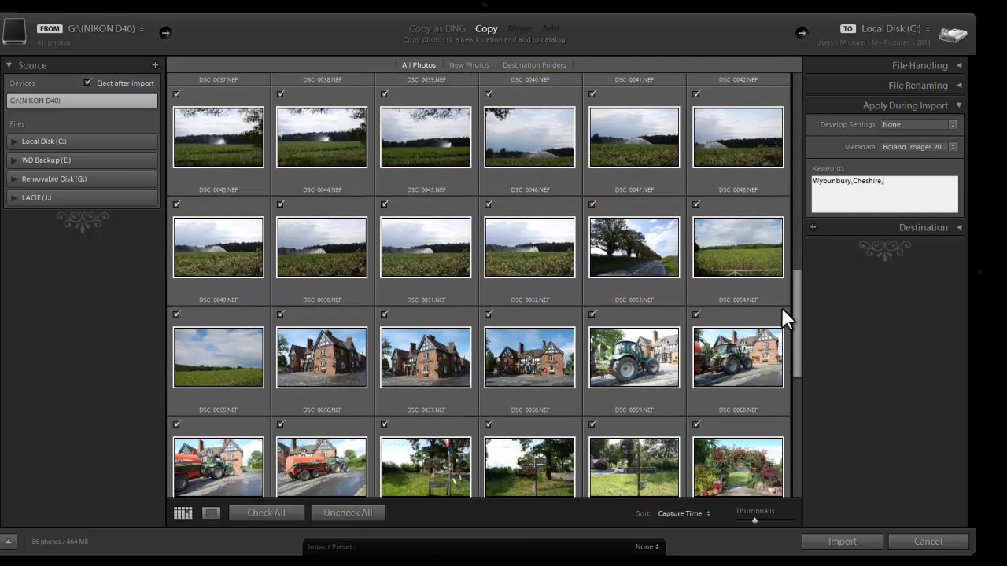
{"action": "mouse_move", "coordinate": [798, 313]}
{"action": "left_mouse_down"}
{"action": "mouse_move", "coordinate": [794, 299]}
{"action": "mouse_move", "coordinate": [792, 319]}
{"action": "left_mouse_up"}
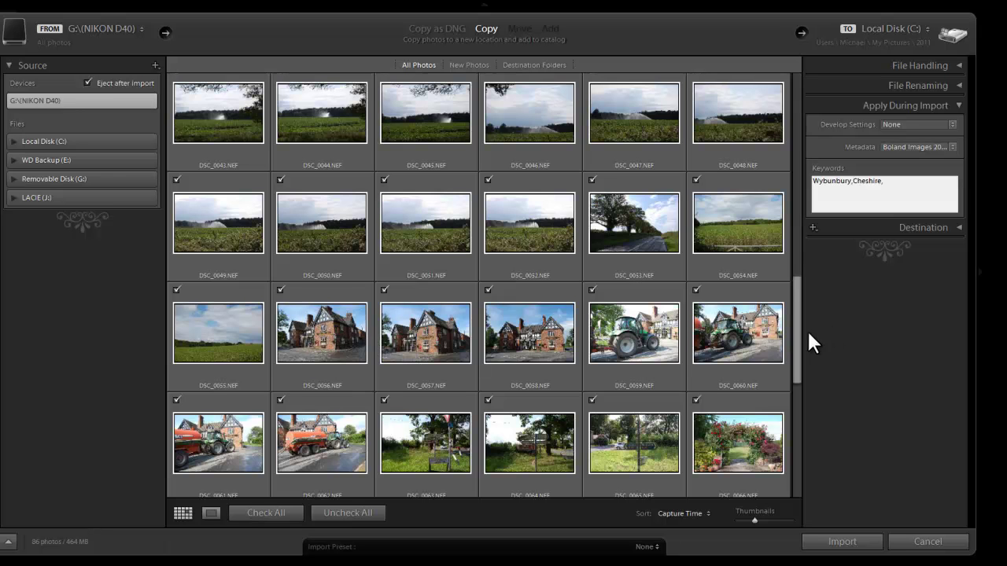
{"action": "left_click_drag", "start_coordinate": [799, 343], "coordinate": [794, 322]}
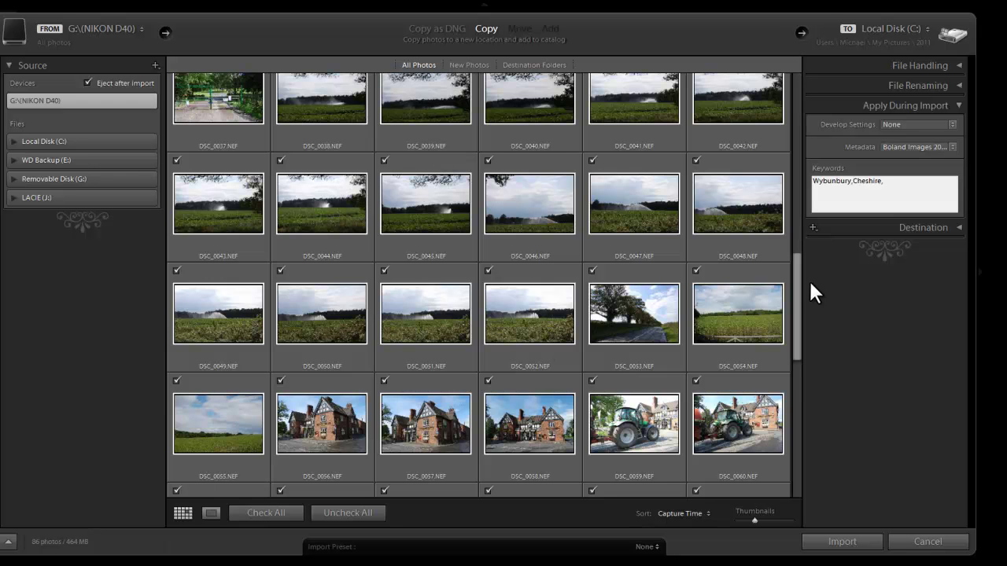
- Organize the imported photos by date in the 2011/June 17 format
{"action": "left_click_drag", "start_coordinate": [797, 285], "coordinate": [796, 243]}
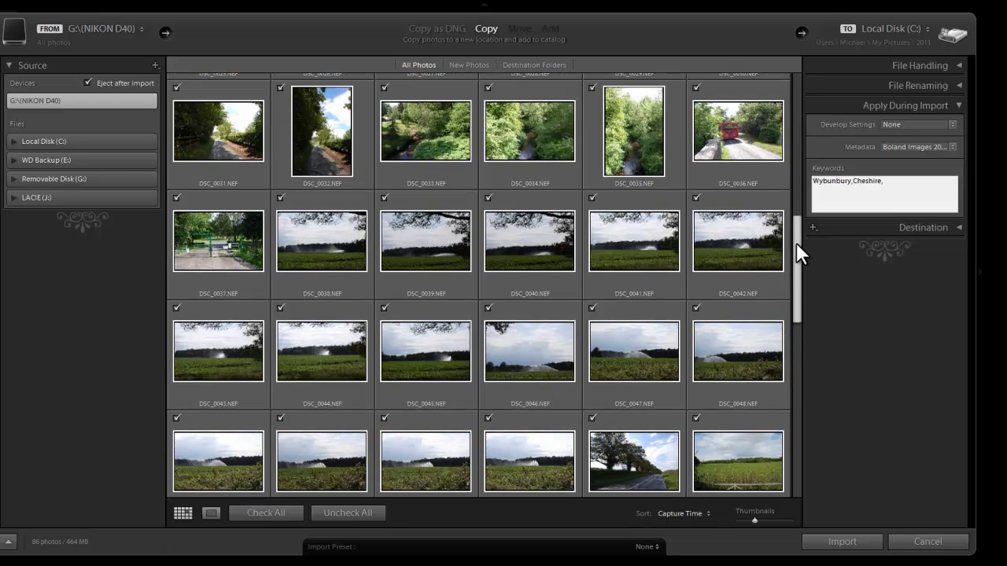
{"action": "left_click_drag", "start_coordinate": [799, 284], "coordinate": [791, 89]}
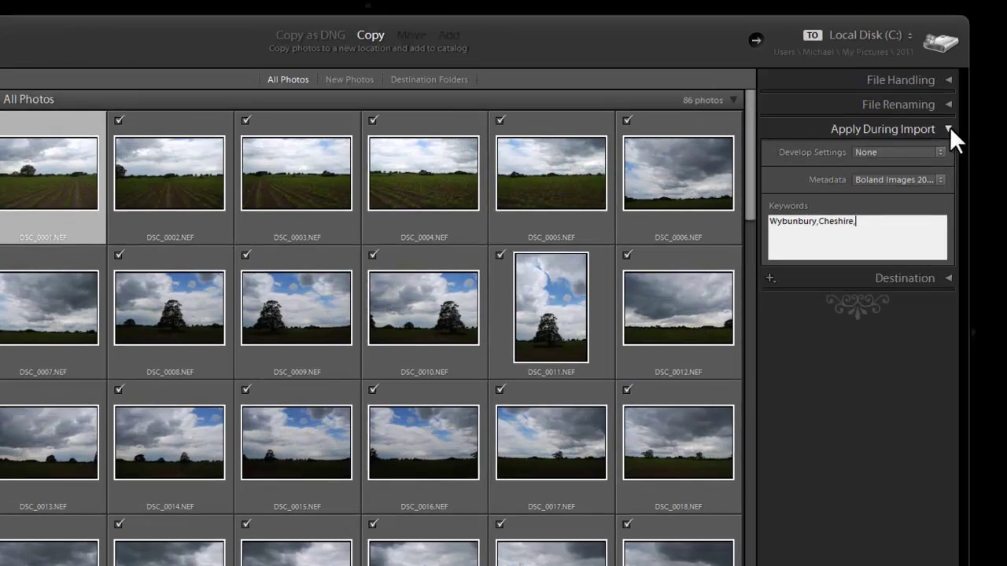
{"action": "left_click", "coordinate": [954, 106]}
{"action": "left_click", "coordinate": [931, 201]}
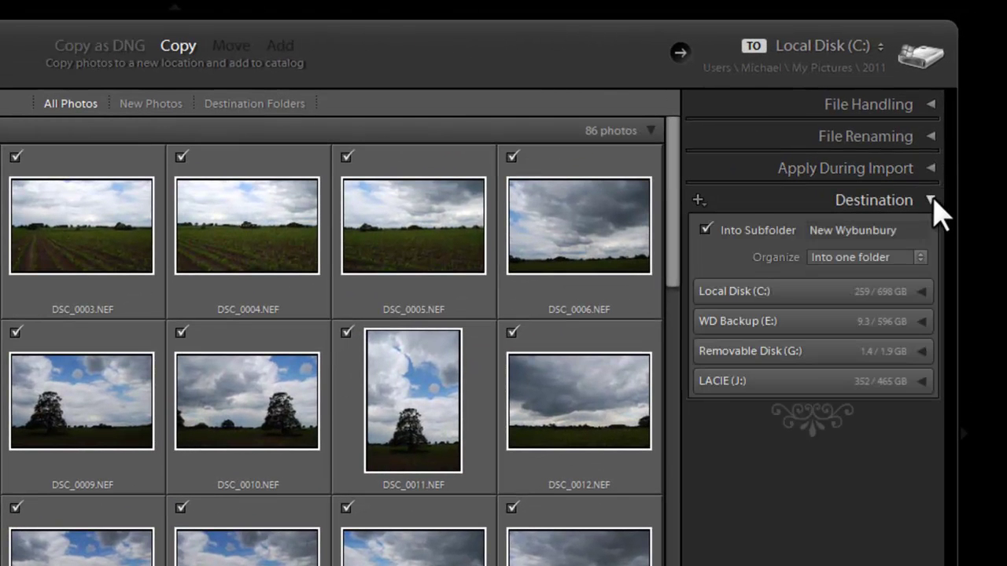
{"action": "left_click", "coordinate": [920, 259]}
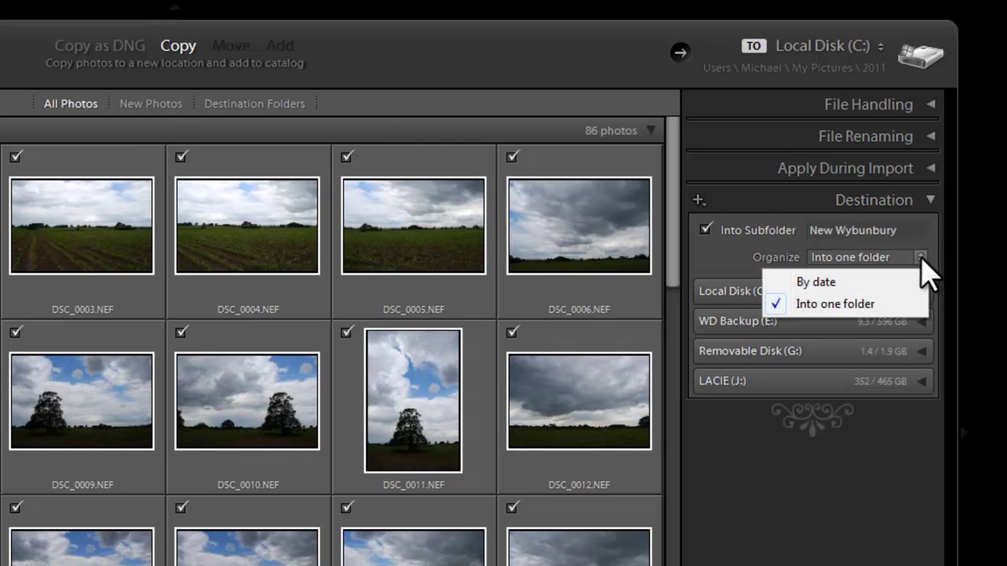
{"action": "left_click", "coordinate": [810, 282]}
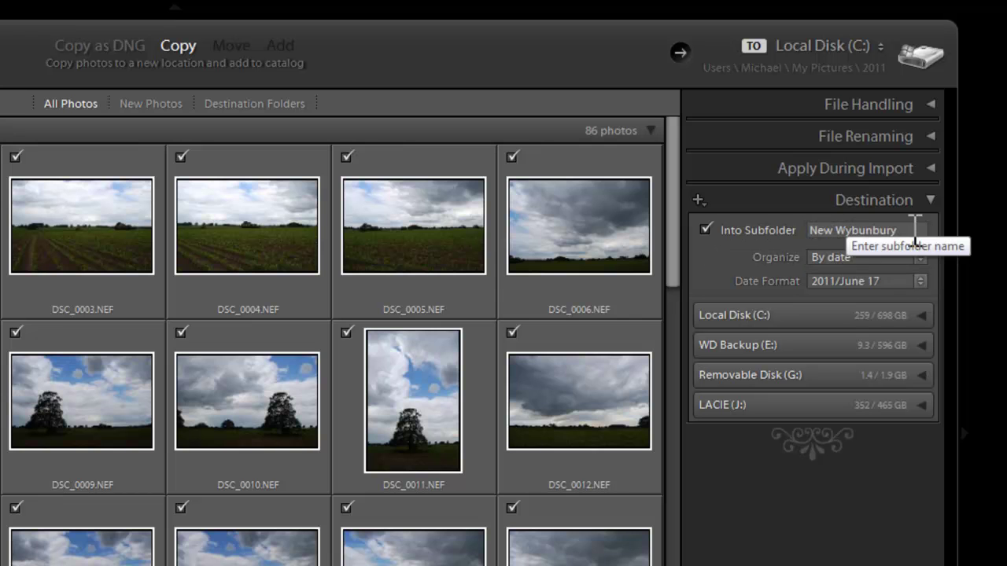
- Rename the destination subfolder from 'New Wybunbury' to 'Wybunbury'
{"action": "left_click", "coordinate": [864, 230]}
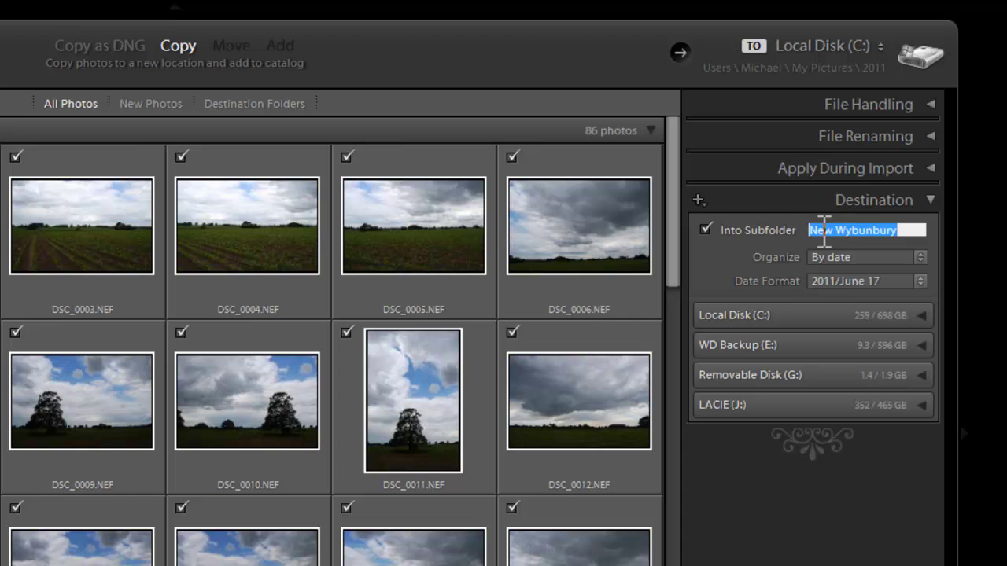
{"action": "double_click", "coordinate": [829, 230]}
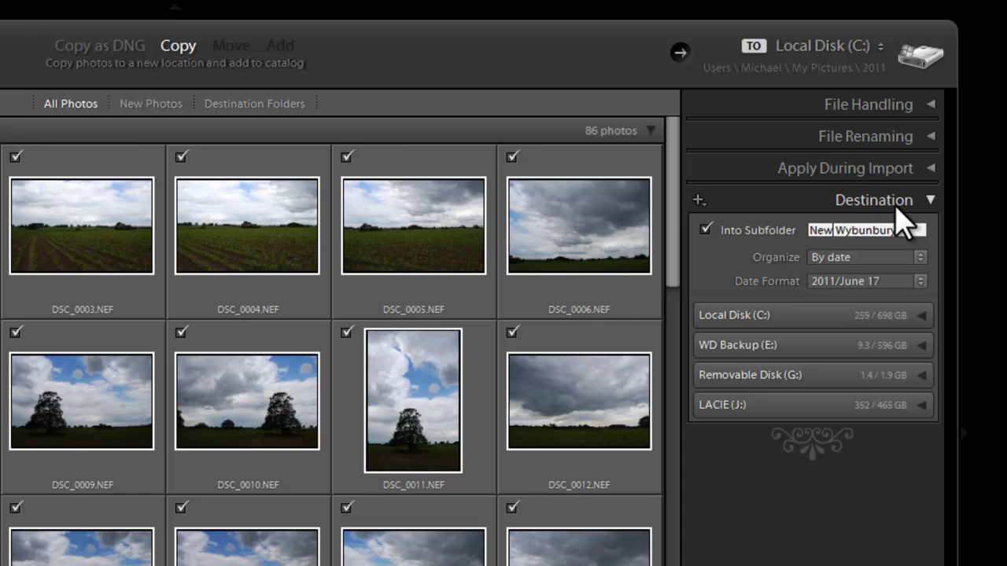
{"action": "key", "text": "BackSpace"}
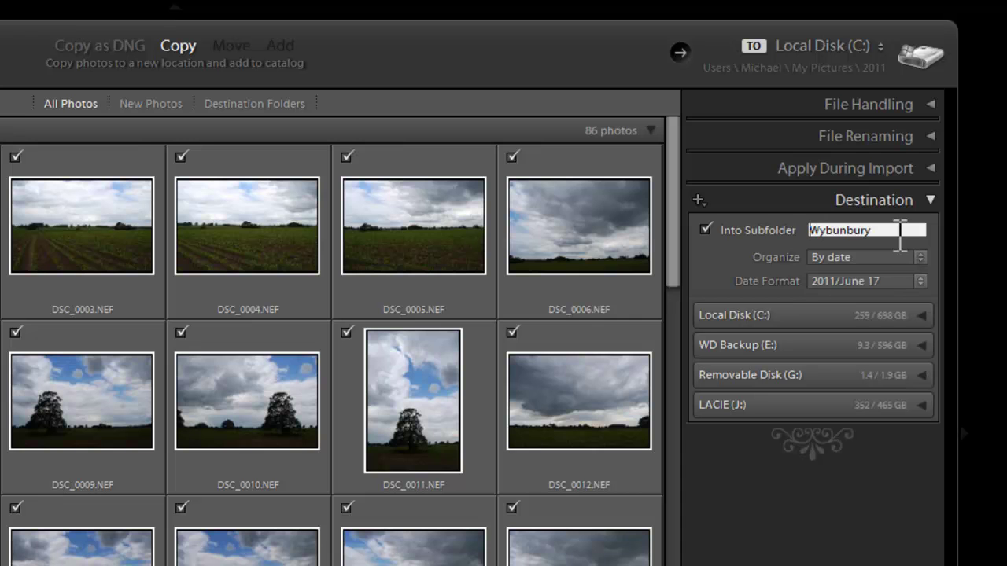
- Put all imports into one Wybunbury folder under My Pictures\2011 on Local Disk (C:)
{"action": "left_click", "coordinate": [922, 316]}
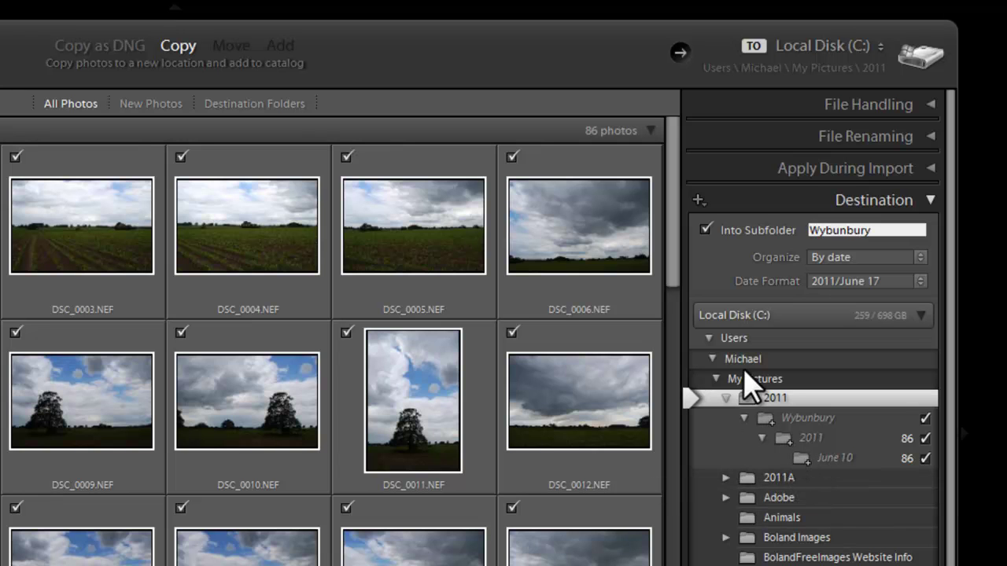
{"action": "left_click", "coordinate": [922, 263]}
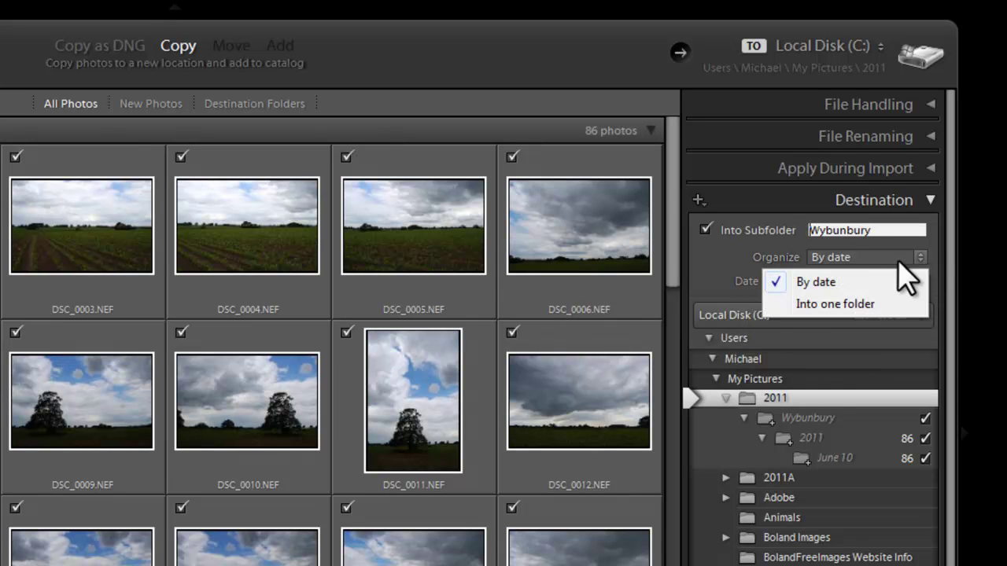
{"action": "left_click", "coordinate": [775, 306]}
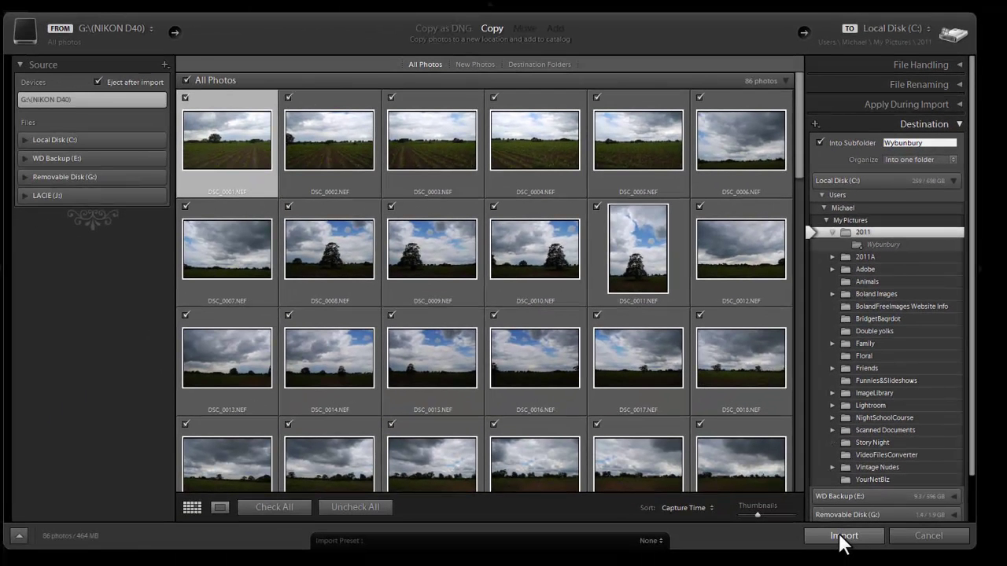
- Import the 86 checked photos into the Wybunbury folder
{"action": "left_click", "coordinate": [840, 535]}
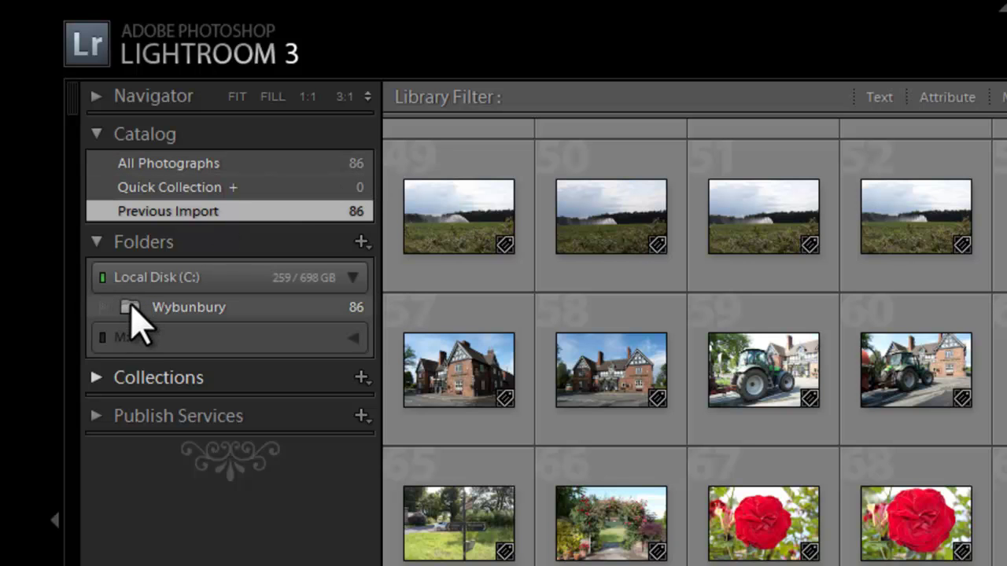
- Open the Wybunbury folder and select panorama photos 12 through 24, keeping photo 12 active
{"action": "left_click", "coordinate": [132, 308]}
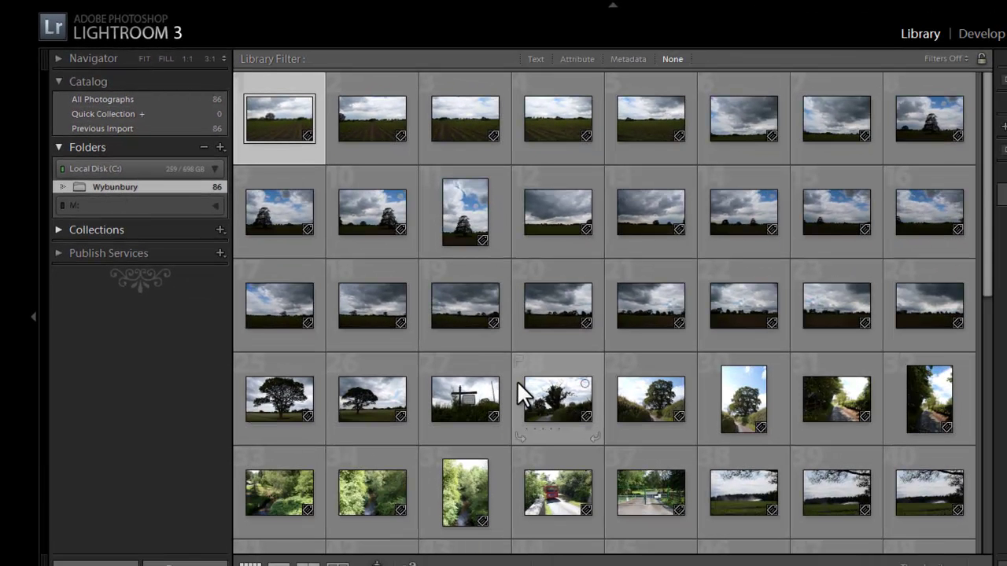
{"action": "left_click", "coordinate": [542, 206]}
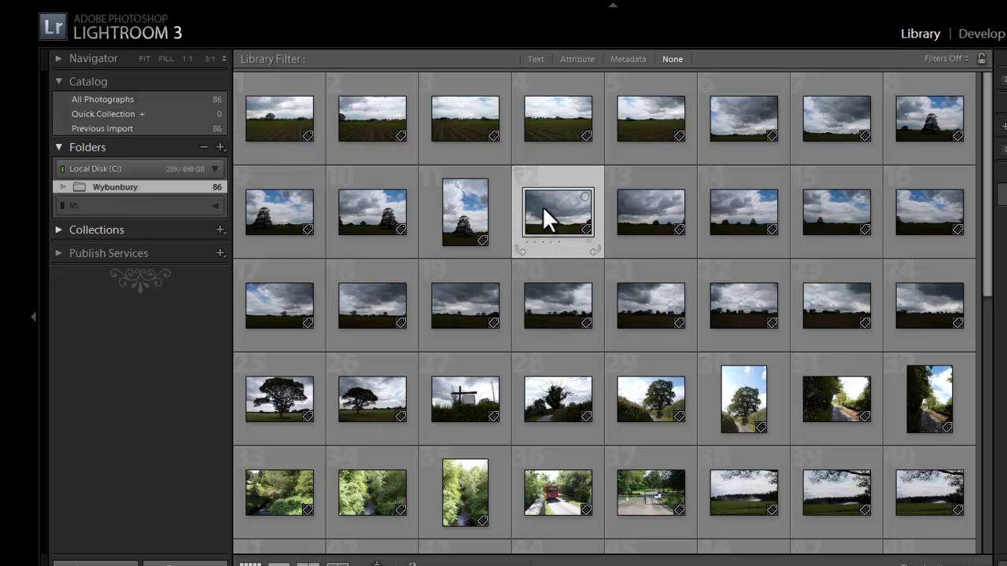
{"action": "left_click", "coordinate": [937, 302], "text": "shift"}
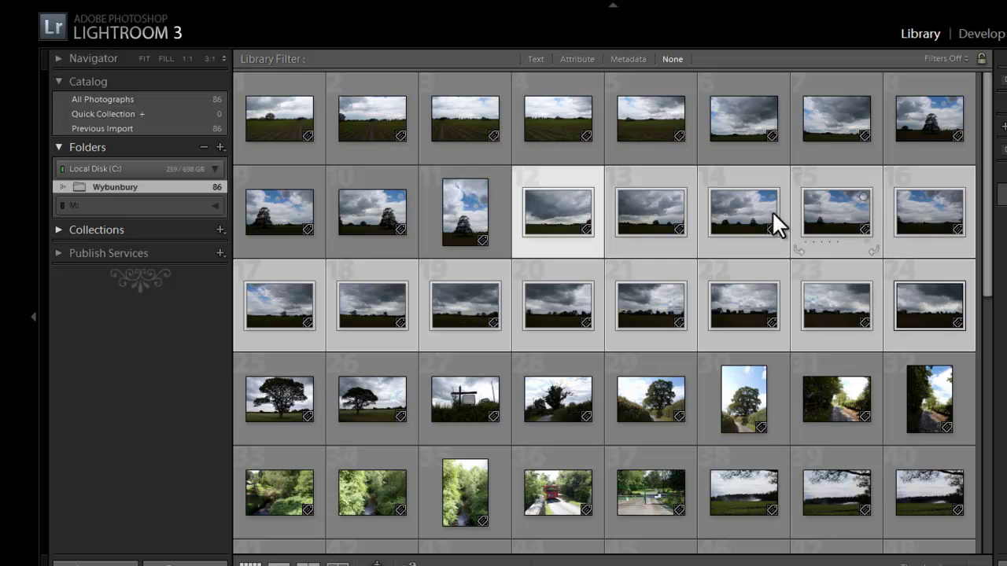
{"action": "left_click", "coordinate": [553, 214]}
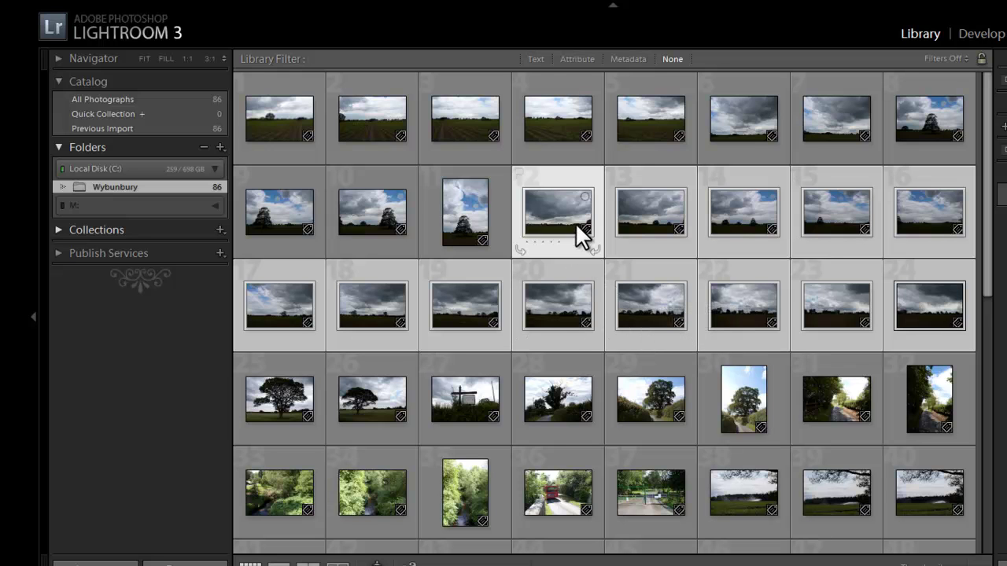
{"action": "mouse_move", "coordinate": [576, 213]}
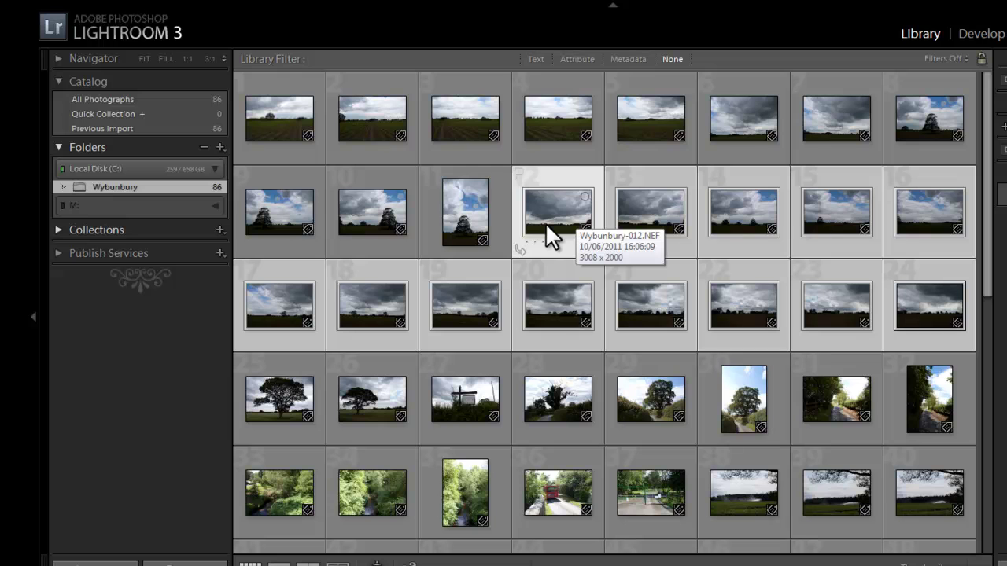
{"action": "left_click", "coordinate": [544, 214]}
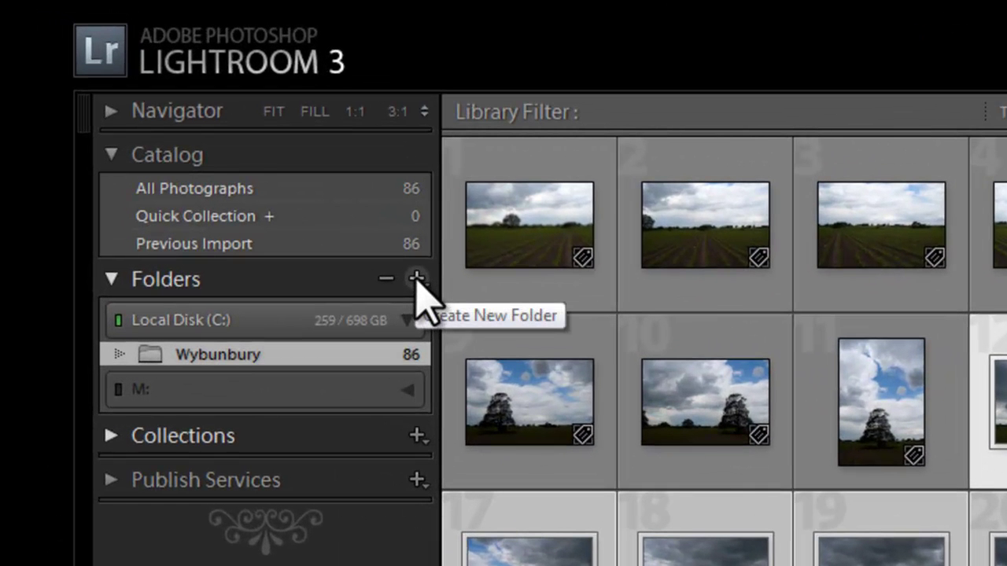
- Create a 'Panorama' subfolder inside Wybunbury that includes the 13 selected photos
{"action": "left_click", "coordinate": [416, 278]}
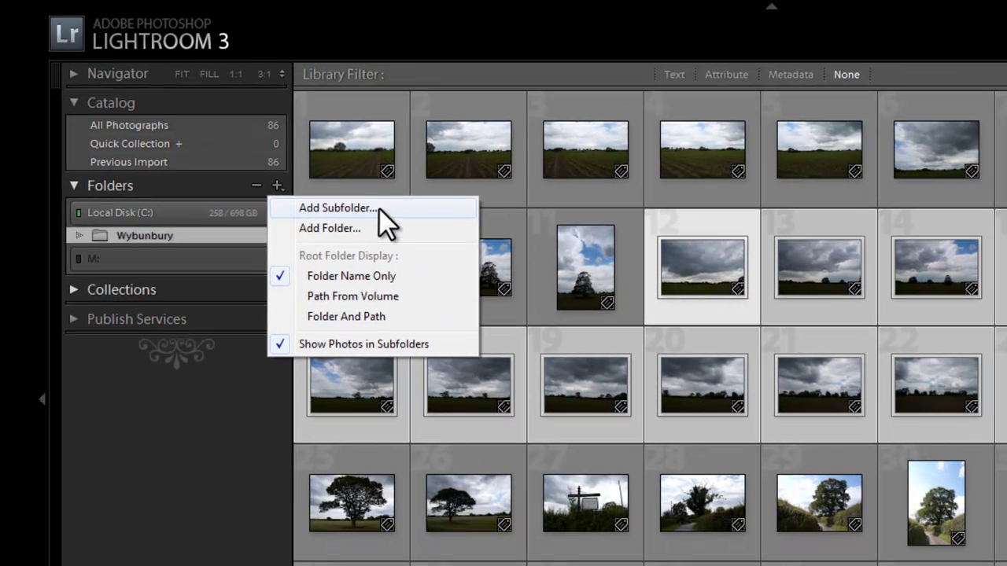
{"action": "left_click", "coordinate": [379, 209]}
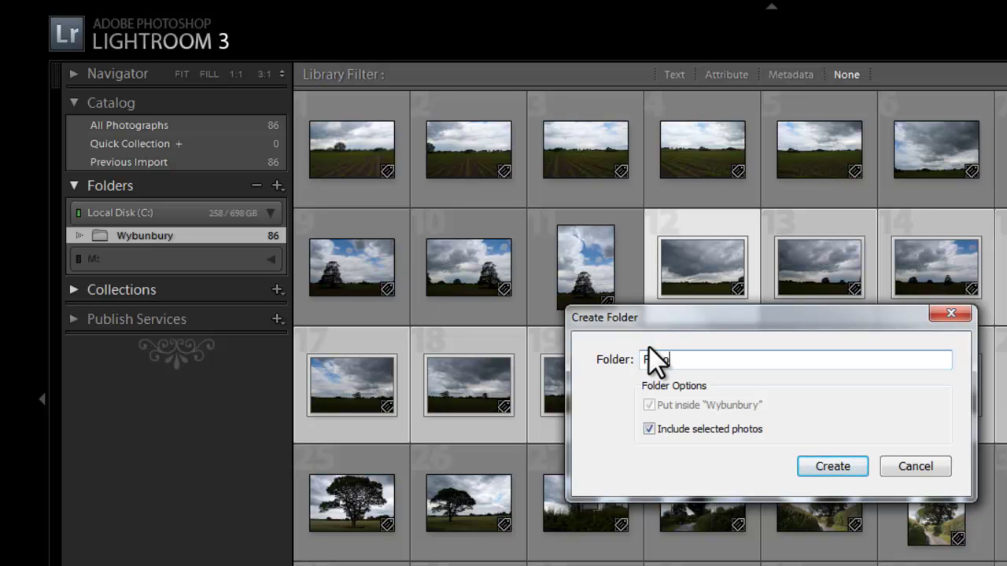
{"action": "type", "text": "Panorama"}
{"action": "left_click", "coordinate": [830, 464]}
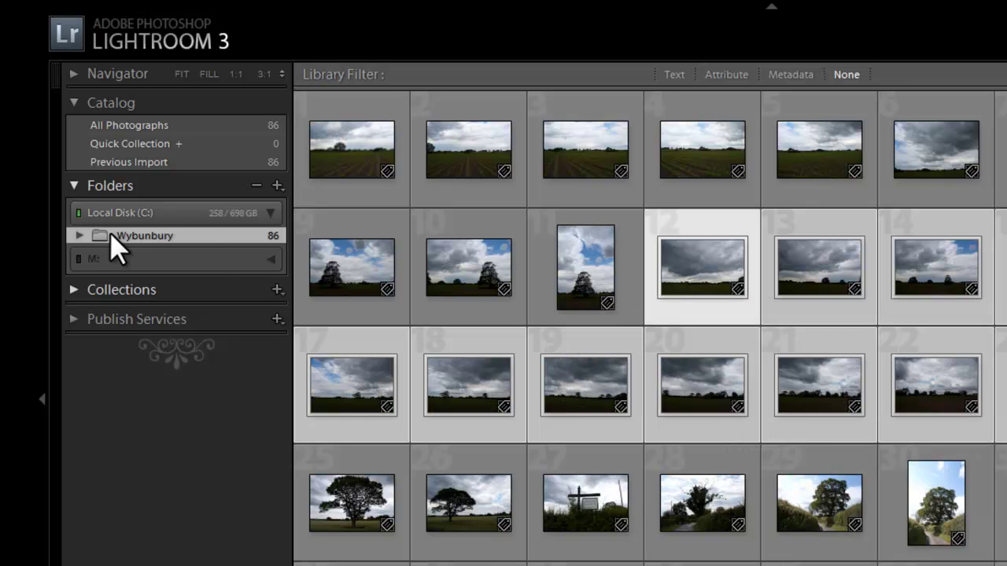
- View the Panorama subfolder's 13 photos, return to Wybunbury's 86, and bring up the folder options
{"action": "left_click", "coordinate": [80, 235]}
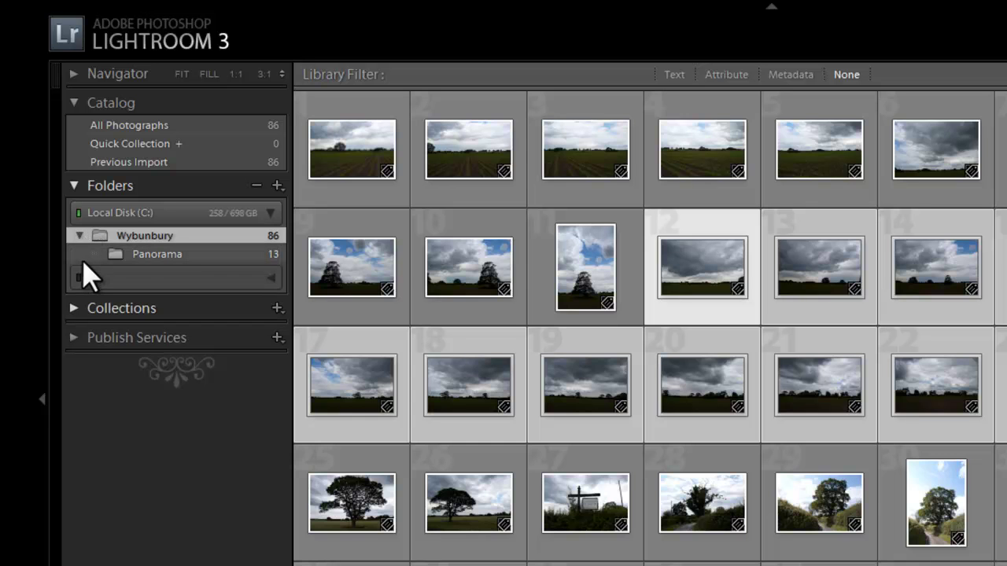
{"action": "left_click", "coordinate": [156, 253]}
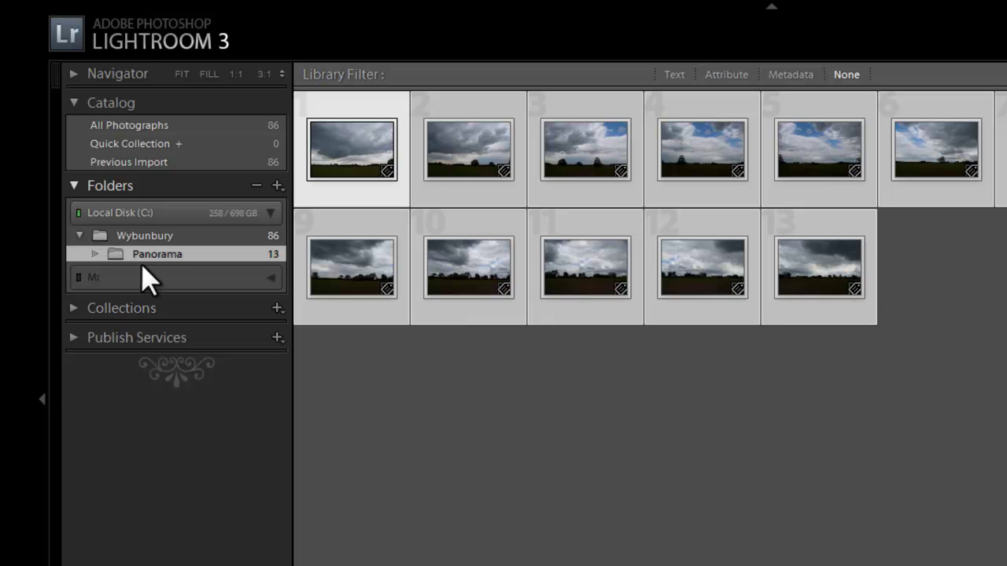
{"action": "left_click", "coordinate": [136, 235]}
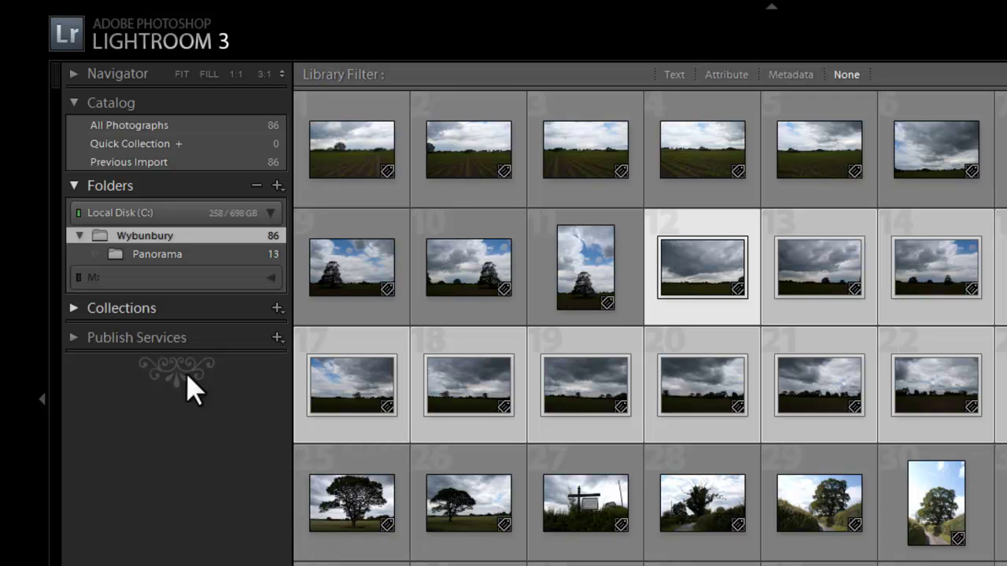
{"action": "left_click", "coordinate": [277, 187]}
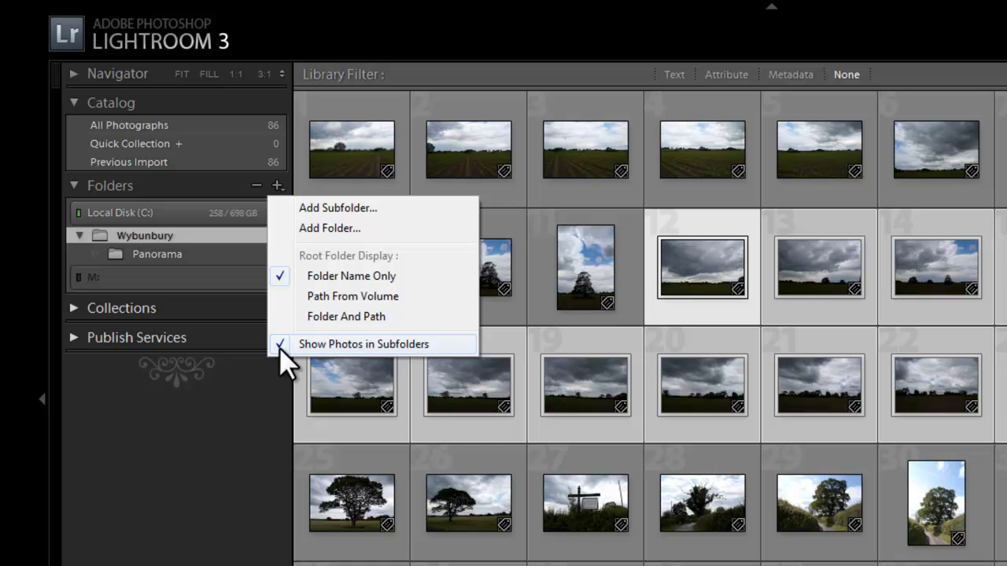
- Turn off Show Photos in Subfolders from the Library menu and view the Panorama folder
{"action": "left_click", "coordinate": [267, 385]}
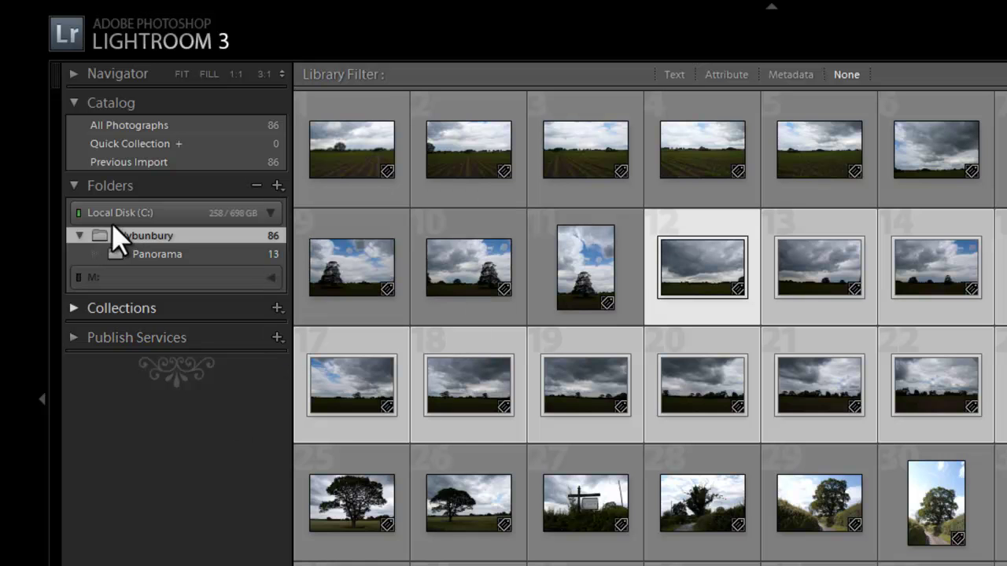
{"action": "left_click", "coordinate": [124, 6]}
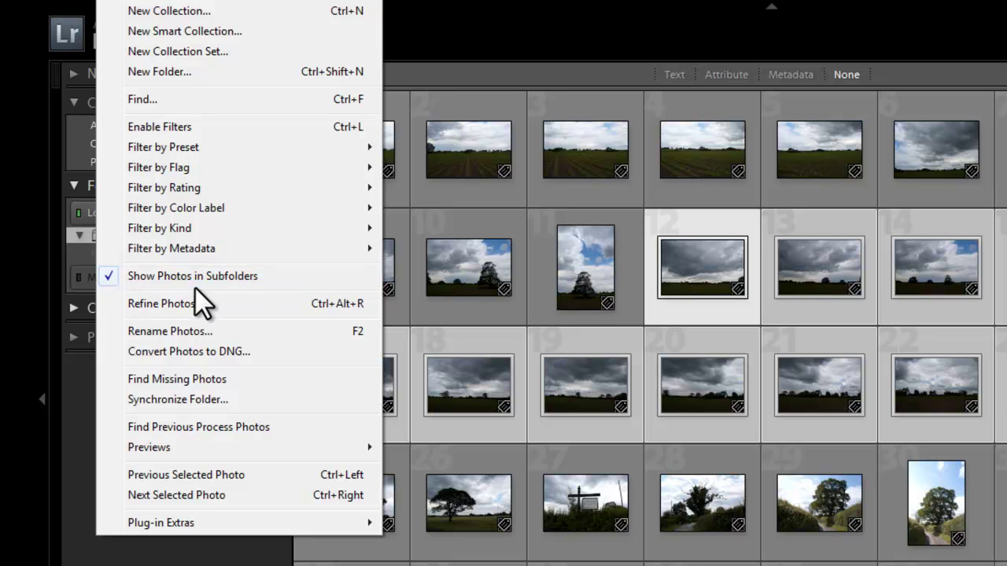
{"action": "left_click", "coordinate": [110, 273]}
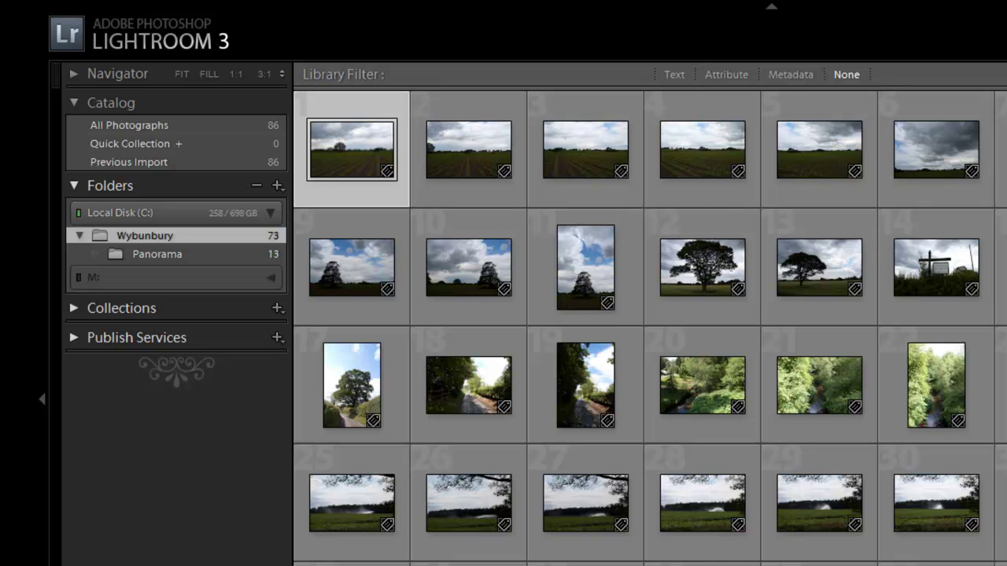
{"action": "left_click", "coordinate": [172, 256]}
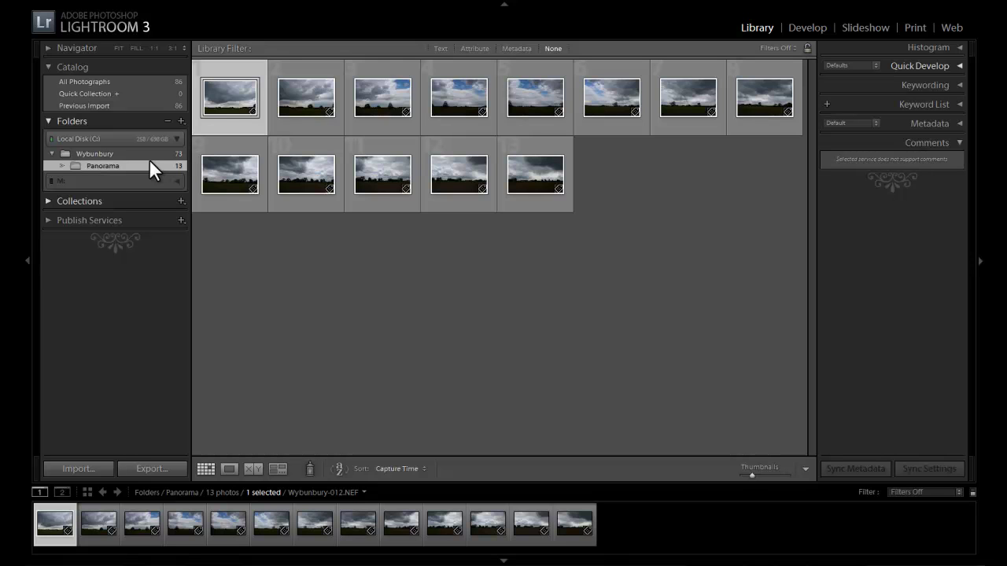
- Re-enable Show Photos in Subfolders from the Folders + menu and view all 86 Wybunbury photos
{"action": "left_click", "coordinate": [181, 121]}
{"action": "left_click", "coordinate": [182, 224]}
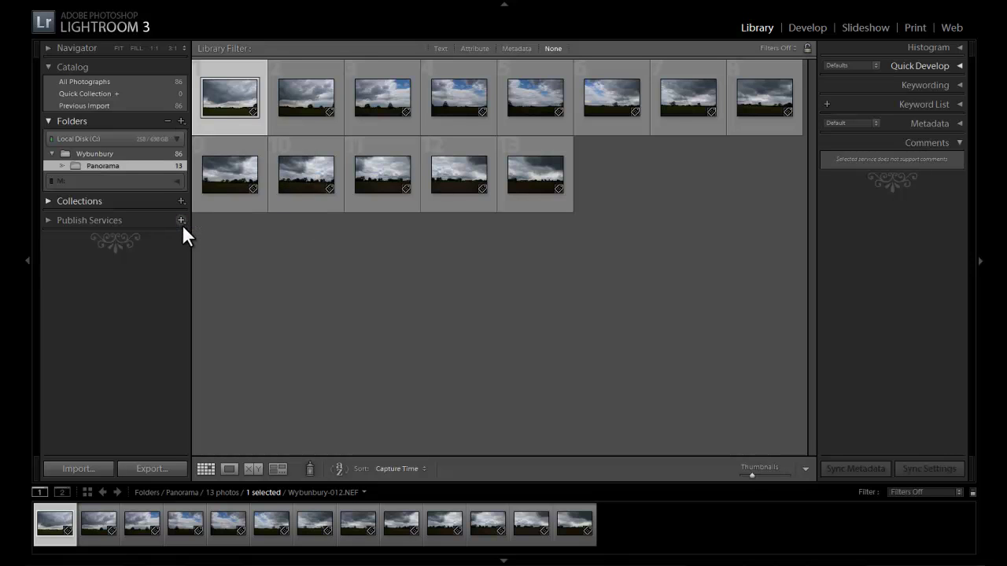
{"action": "left_click", "coordinate": [114, 152]}
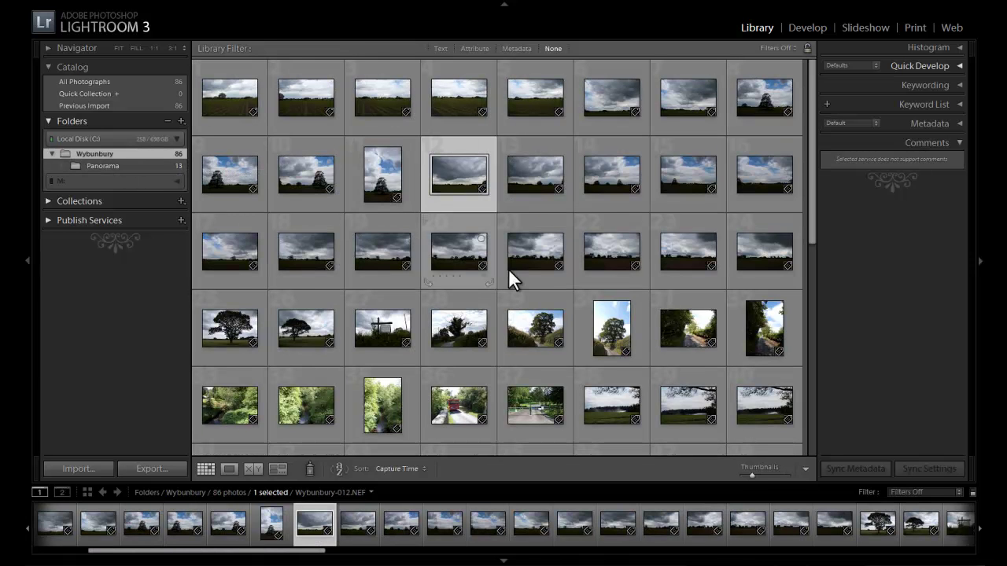